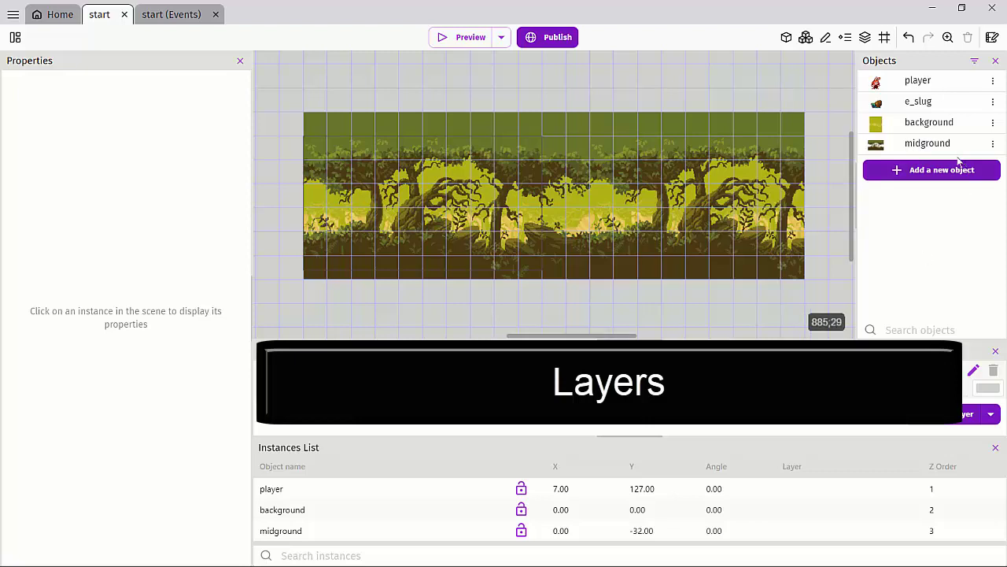
Open and dismiss the new object dialog, then select the player and e_slug objects
{"action": "left_click", "coordinate": [917, 170]}
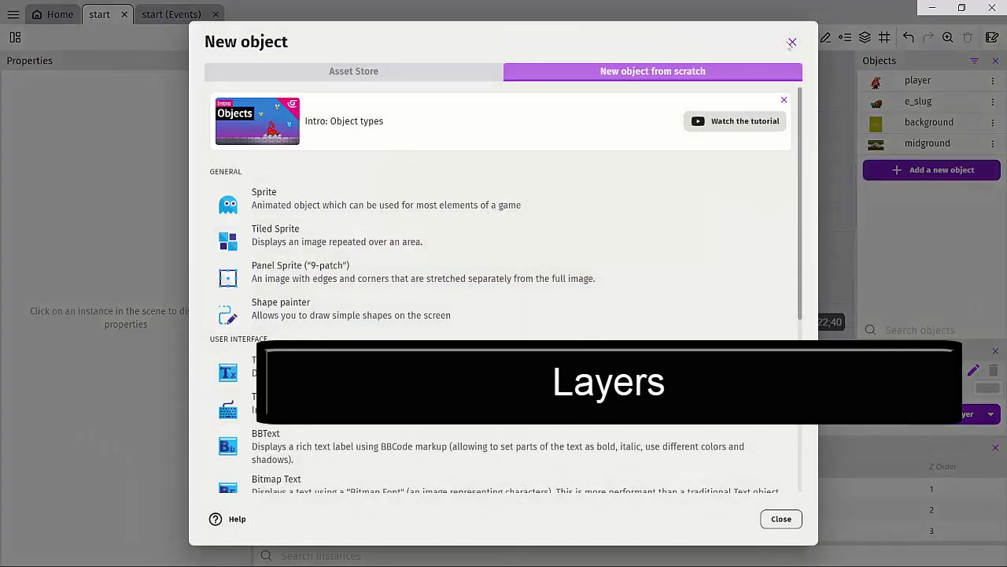
{"action": "left_click", "coordinate": [792, 42]}
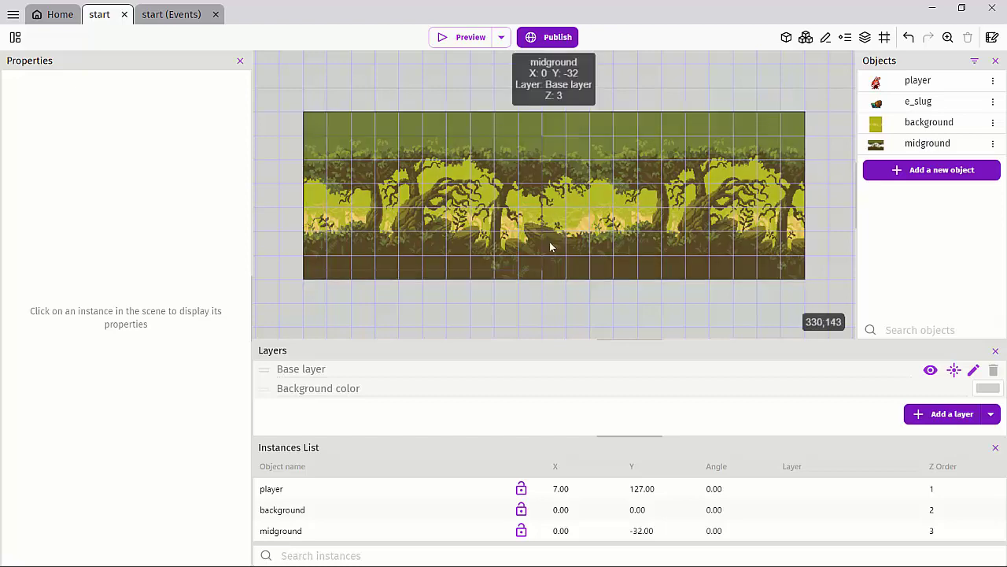
{"action": "scroll", "coordinate": [555, 251], "scroll_direction": "down", "scroll_amount": 1, "text": "ctrl"}
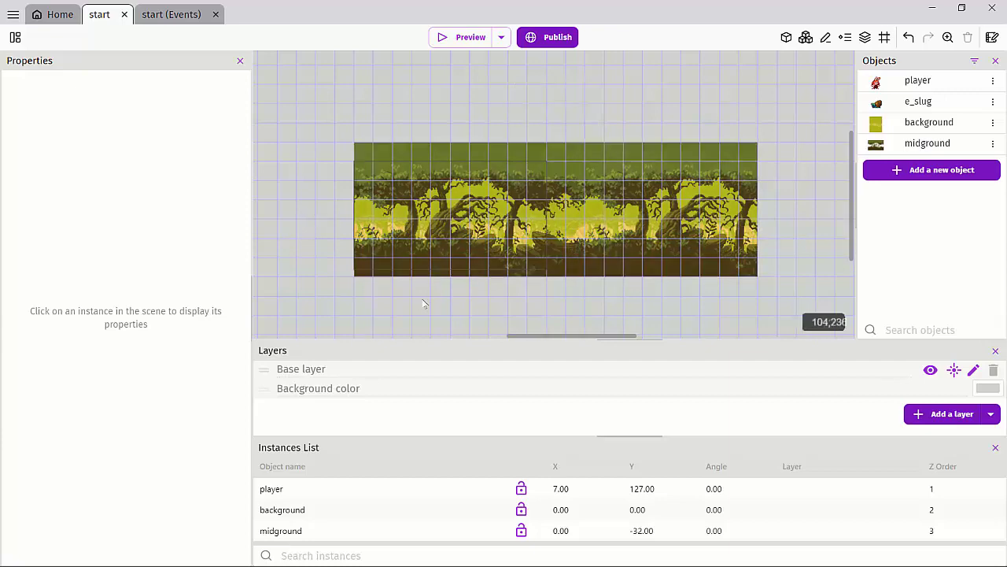
{"action": "scroll", "coordinate": [427, 293], "scroll_direction": "up", "scroll_amount": 1, "text": "ctrl"}
{"action": "scroll", "coordinate": [427, 292], "scroll_direction": "up", "scroll_amount": 1, "text": "ctrl"}
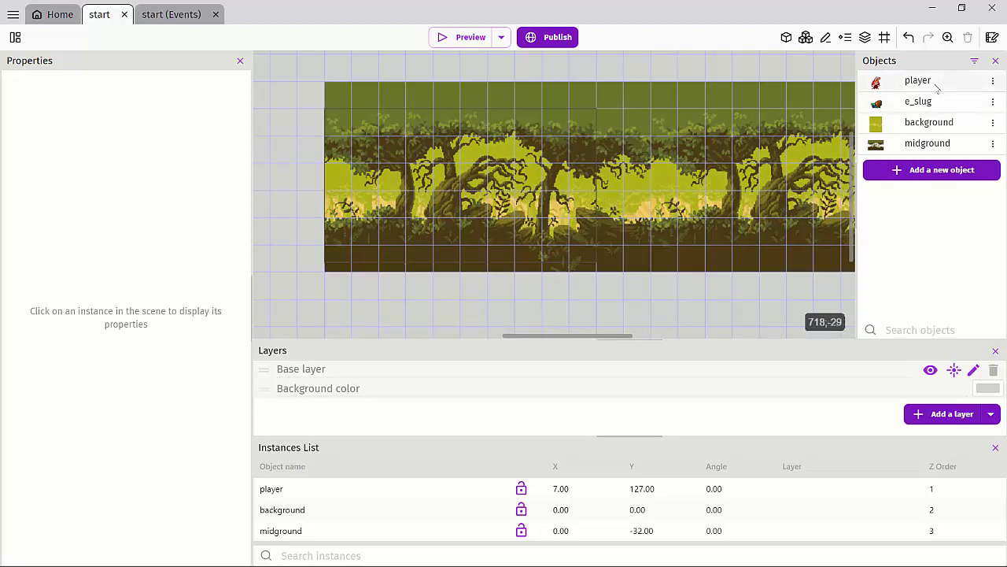
{"action": "left_click", "coordinate": [915, 80]}
{"action": "left_click", "coordinate": [891, 102]}
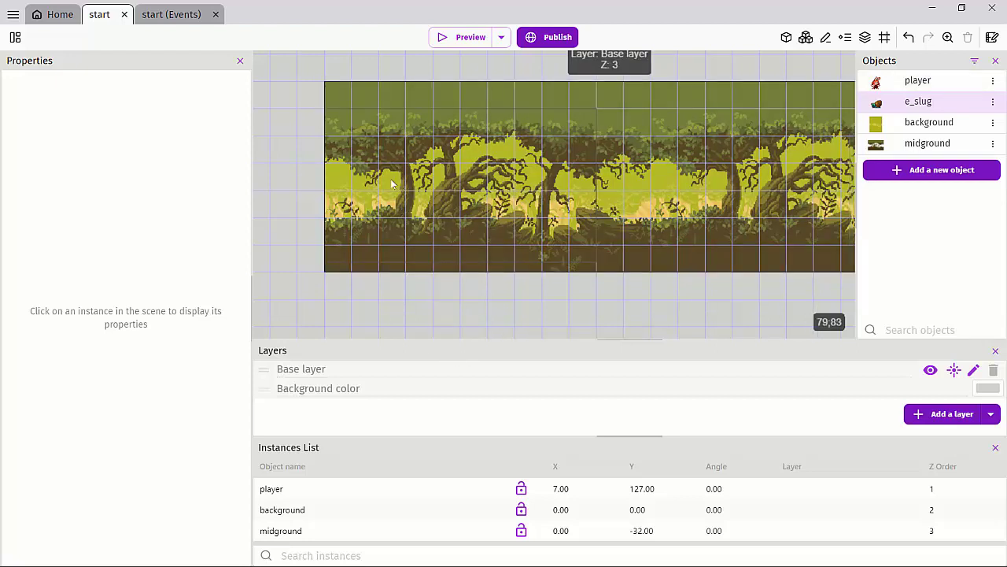
Drag the midground and background instances to the right, then undo the moves
{"action": "left_click_drag", "start_coordinate": [393, 182], "coordinate": [495, 177]}
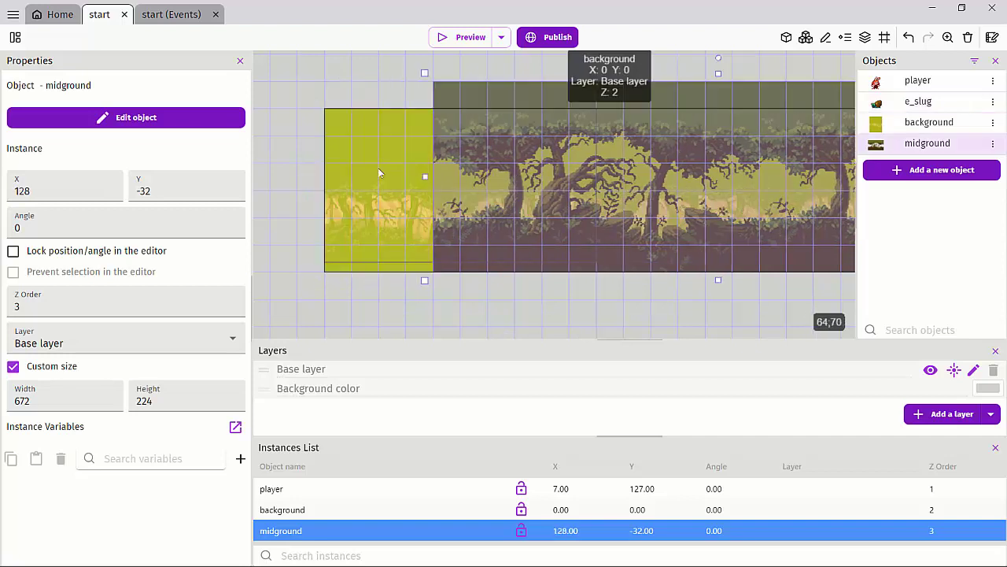
{"action": "left_click", "coordinate": [358, 173]}
{"action": "left_click_drag", "start_coordinate": [358, 172], "coordinate": [469, 177]}
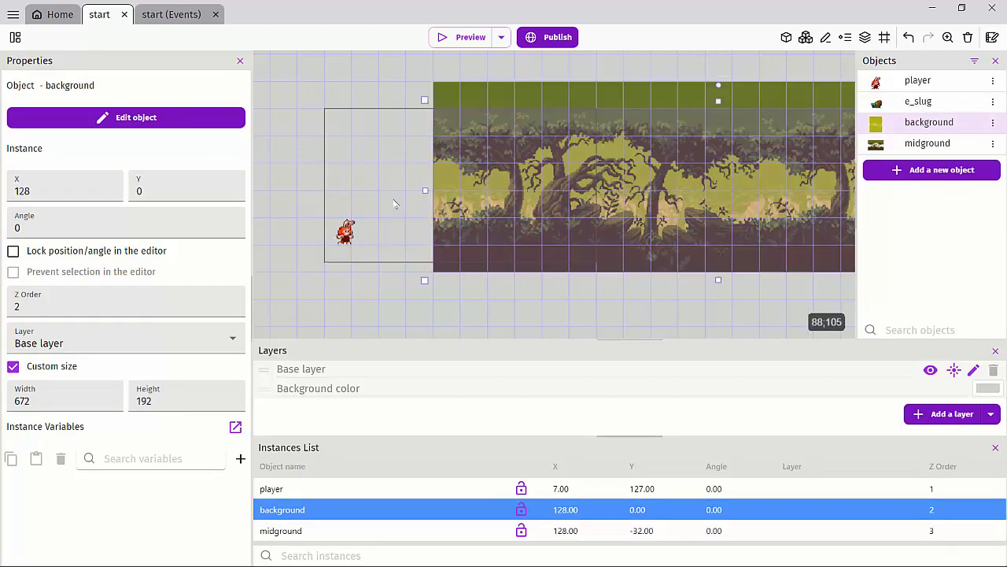
{"action": "left_click", "coordinate": [346, 232]}
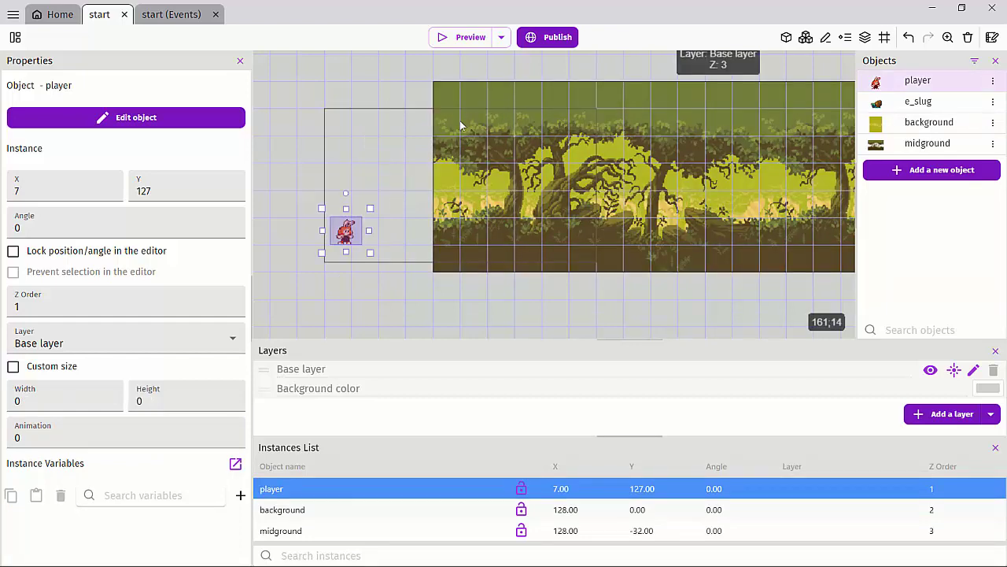
{"action": "key", "text": "ctrl+z"}
{"action": "key", "text": "ctrl+z"}
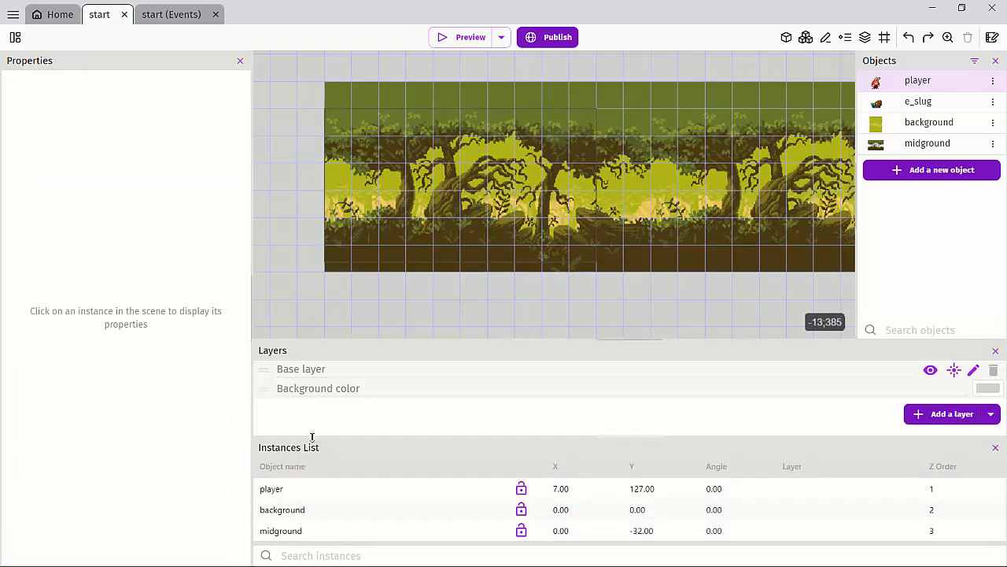
Enlarge the Layers and Instances panels and inspect the player, background and midground properties
{"action": "left_click_drag", "start_coordinate": [312, 436], "coordinate": [313, 415]}
{"action": "left_click", "coordinate": [297, 476]}
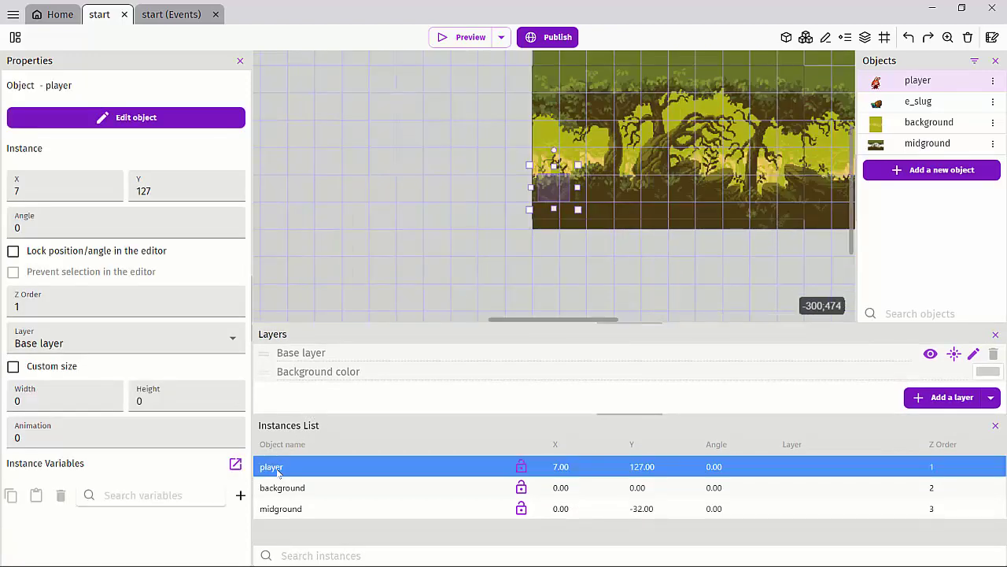
{"action": "left_click", "coordinate": [289, 488]}
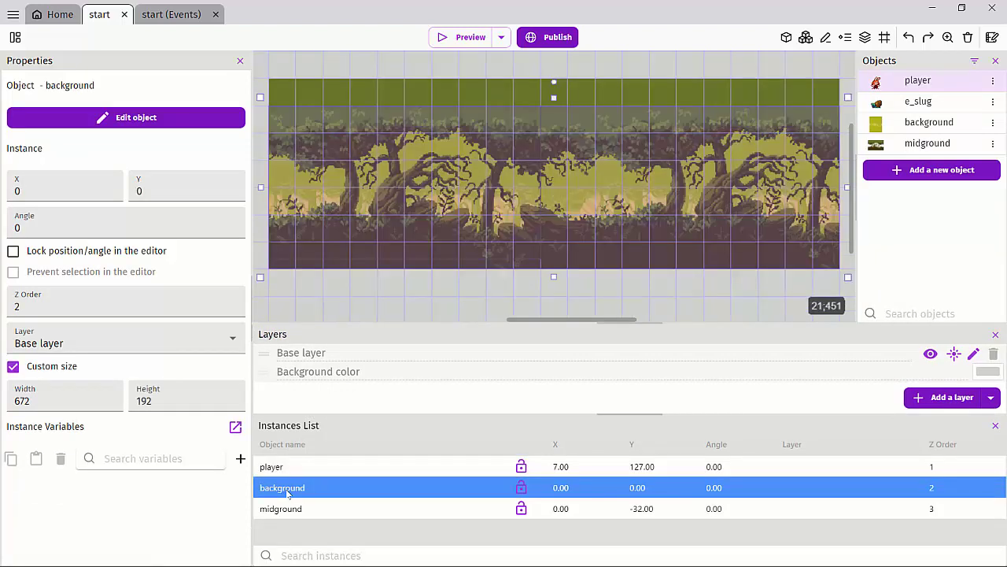
{"action": "left_click", "coordinate": [284, 509]}
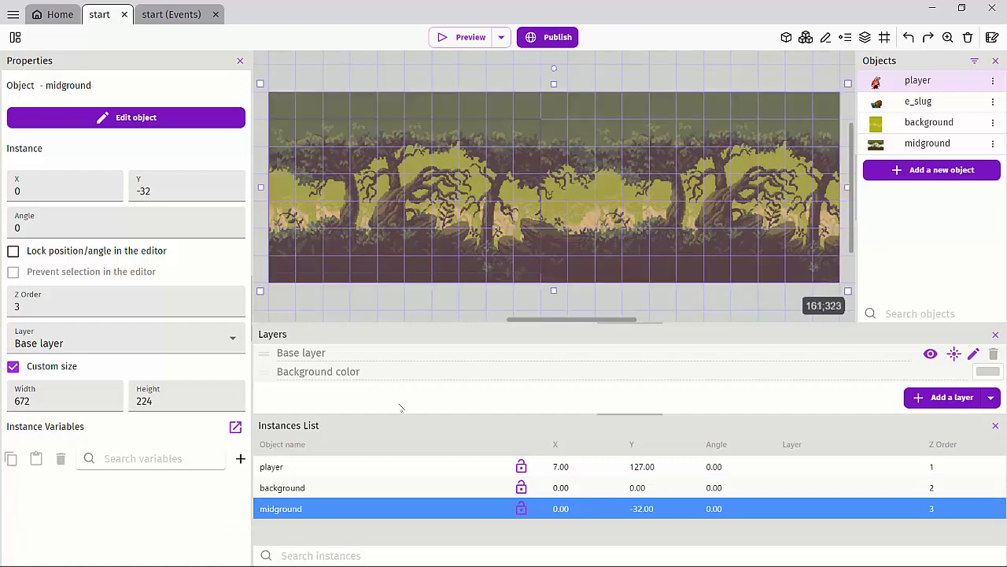
{"action": "left_click", "coordinate": [273, 469]}
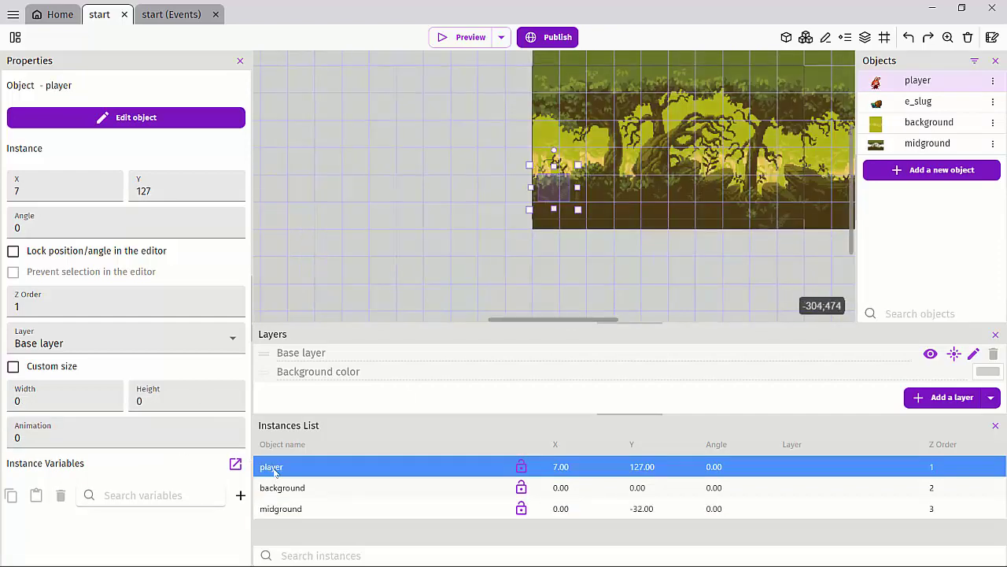
{"action": "left_click", "coordinate": [528, 200]}
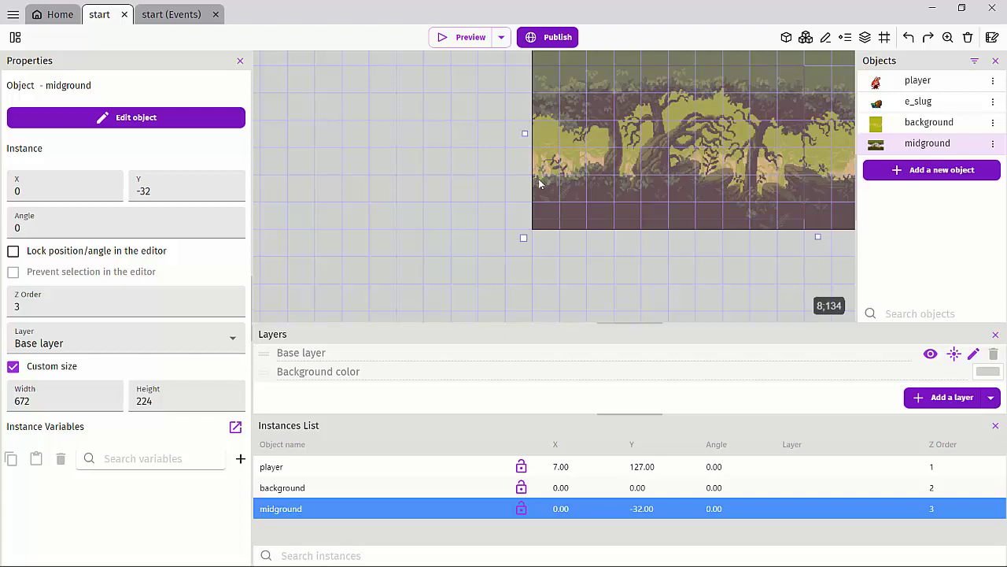
Close the Instances List, widen the Layers panel, and add a layer named BG
{"action": "left_click", "coordinate": [995, 426]}
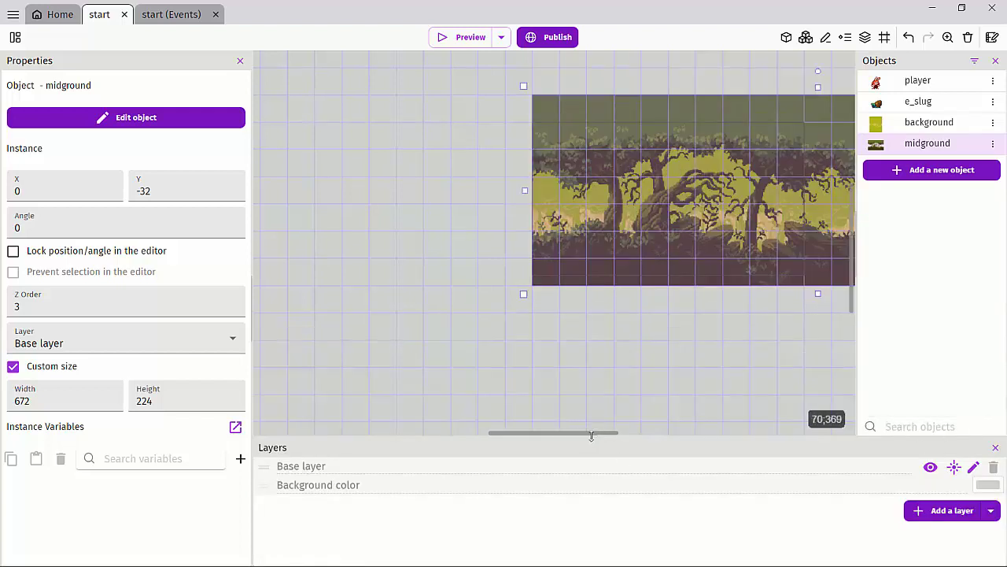
{"action": "left_click_drag", "start_coordinate": [591, 443], "coordinate": [575, 307]}
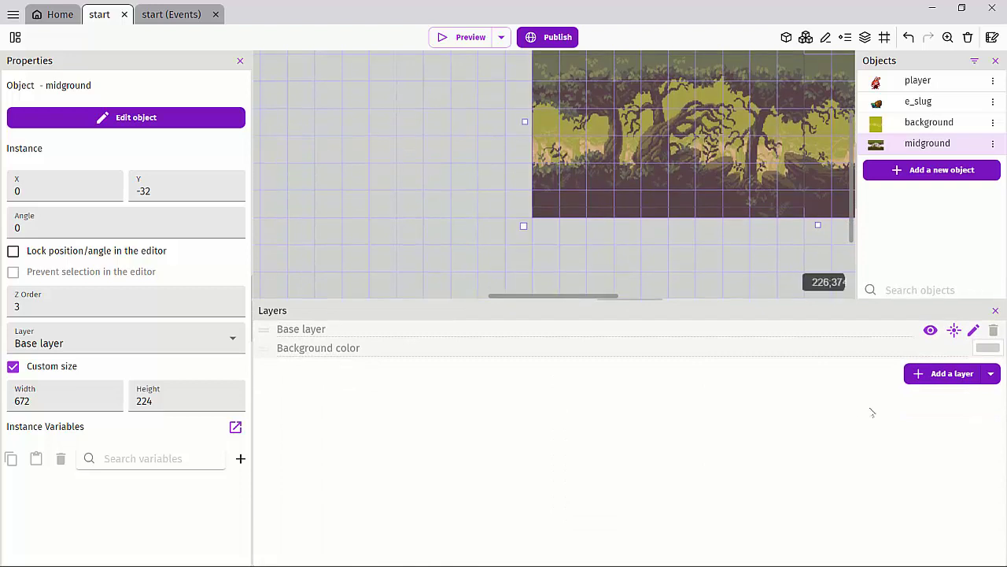
{"action": "left_click", "coordinate": [944, 373]}
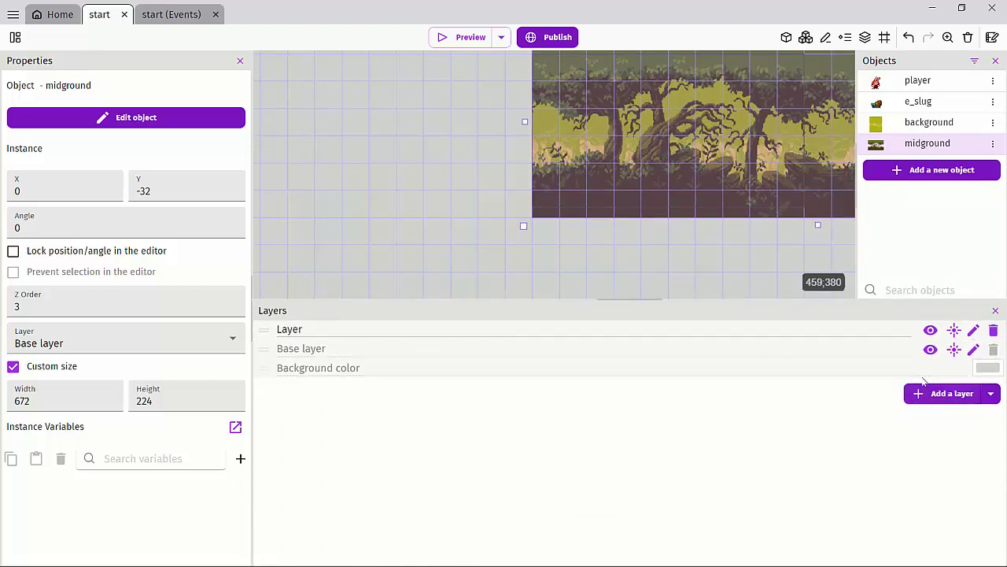
{"action": "left_click", "coordinate": [303, 329]}
{"action": "left_click_drag", "start_coordinate": [307, 329], "coordinate": [275, 331]}
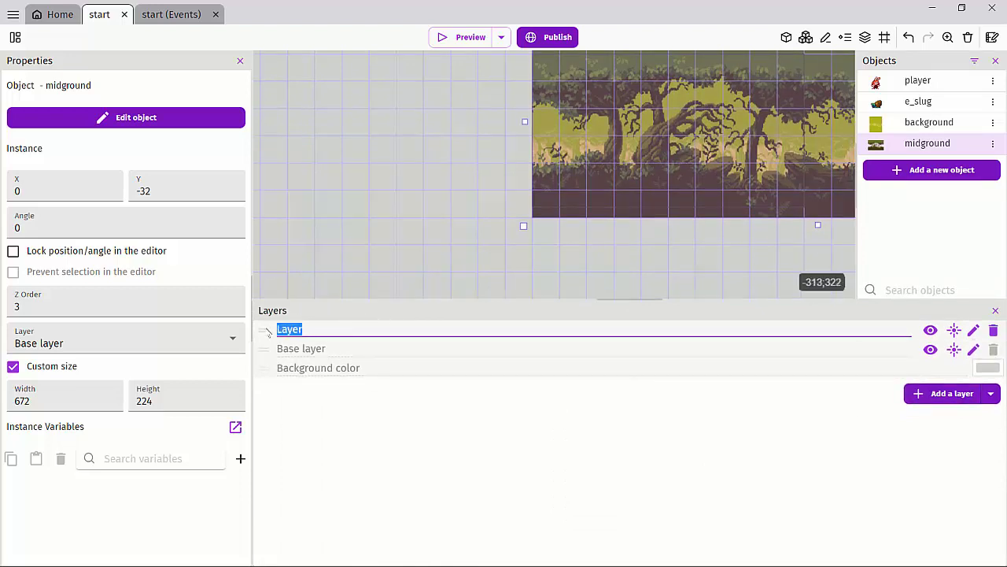
{"action": "type", "text": "BG"}
{"action": "left_click", "coordinate": [292, 418]}
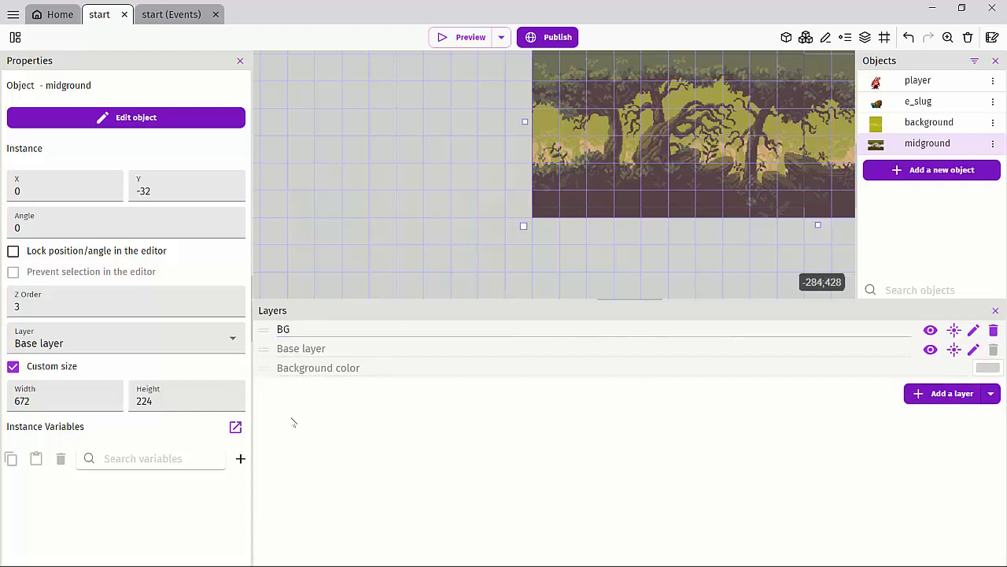
Add a second new layer named Player
{"action": "left_click", "coordinate": [949, 395]}
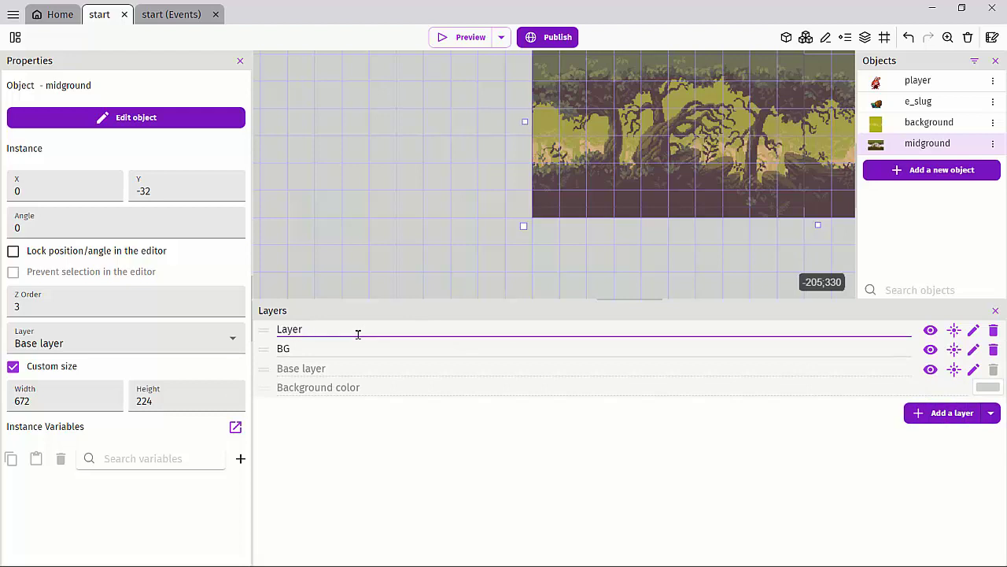
{"action": "key", "text": "BackSpace"}
{"action": "key", "text": "BackSpace"}
{"action": "key", "text": "BackSpace"}
{"action": "key", "text": "BackSpace"}
{"action": "type", "text": "Player"}
{"action": "left_click", "coordinate": [918, 414]}
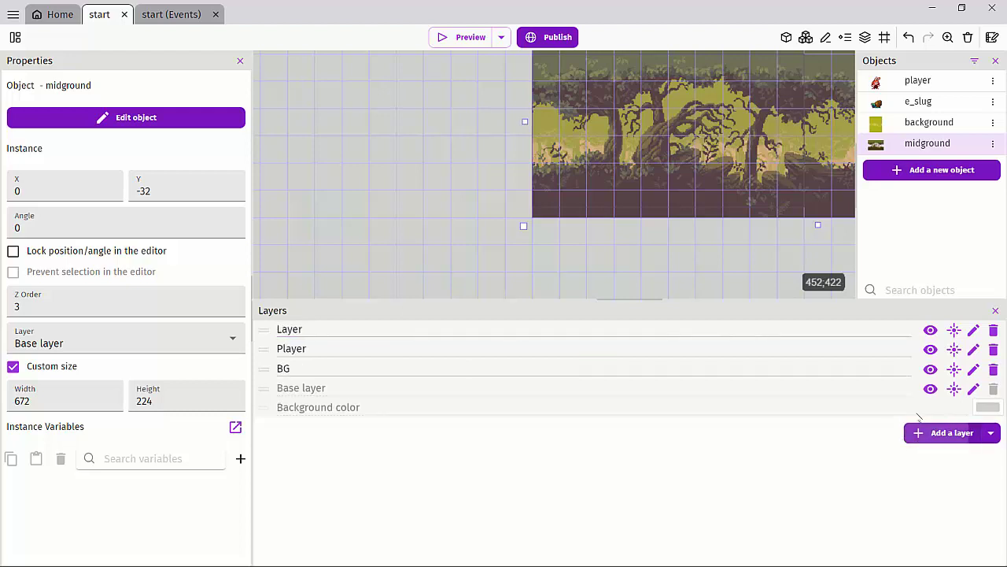
Name the newest layer UI, then bring back the Instances List
{"action": "left_click", "coordinate": [310, 328]}
{"action": "left_click_drag", "start_coordinate": [310, 329], "coordinate": [264, 329]}
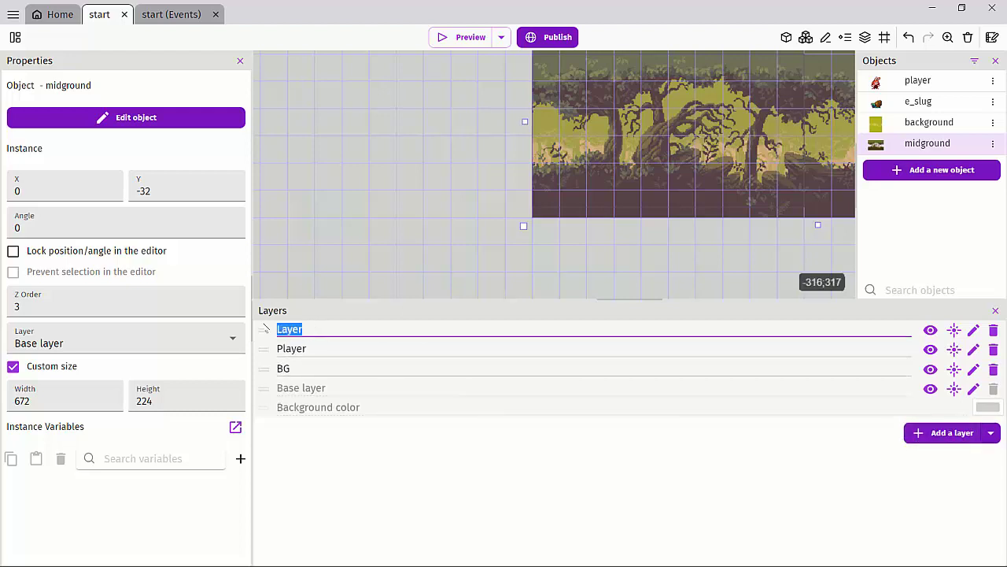
{"action": "type", "text": "UI"}
{"action": "left_click", "coordinate": [344, 443]}
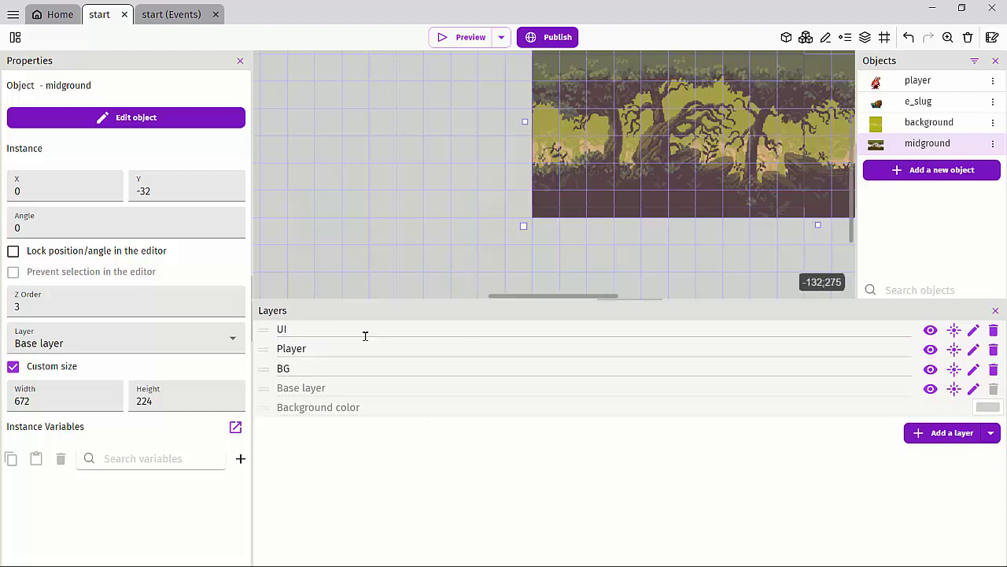
{"action": "left_click", "coordinate": [308, 367]}
{"action": "left_click", "coordinate": [334, 475]}
{"action": "left_click", "coordinate": [845, 37]}
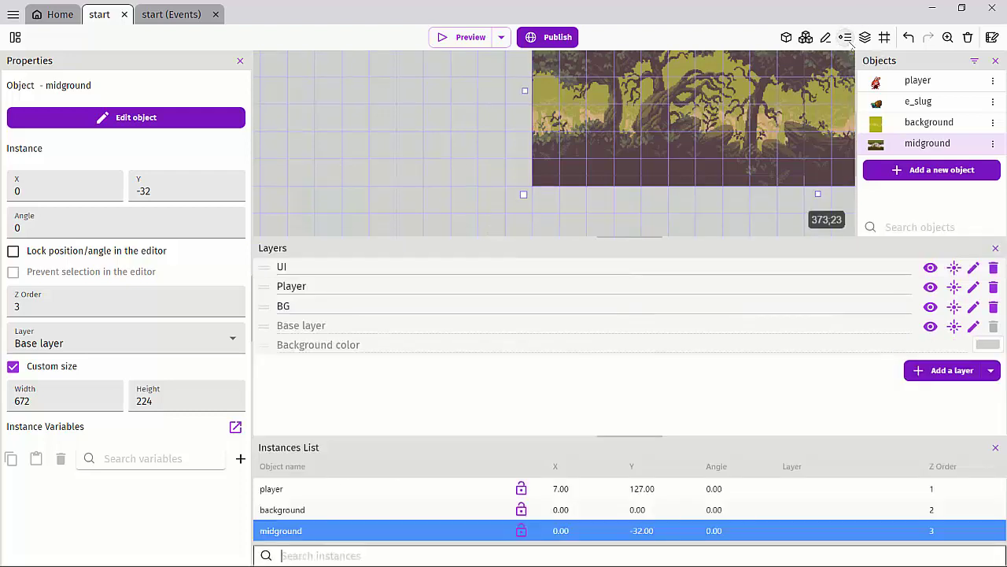
Put the background and midground instances on the BG layer
{"action": "left_click", "coordinate": [311, 512]}
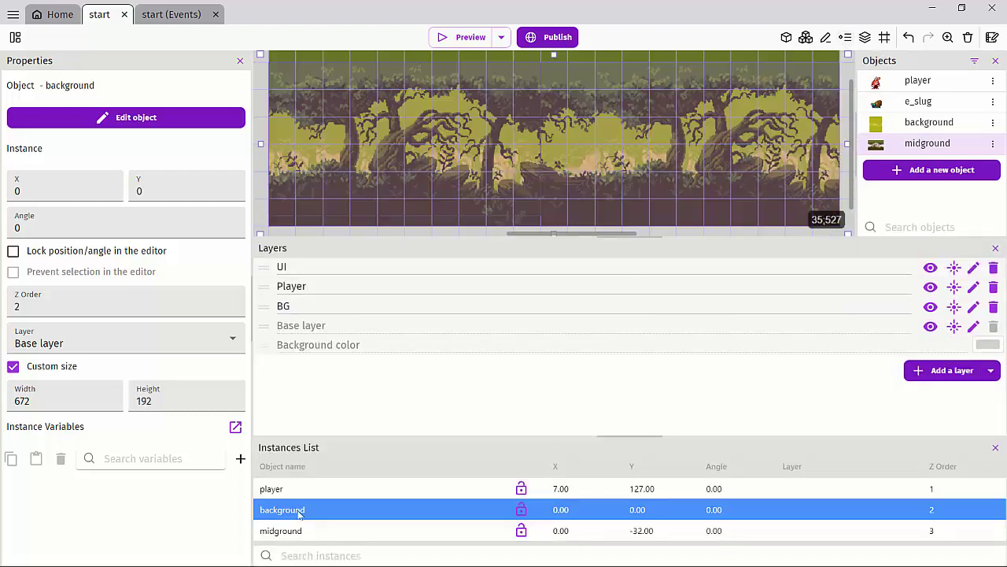
{"action": "left_click", "coordinate": [47, 343]}
{"action": "key", "text": "Escape"}
{"action": "key", "text": "Down"}
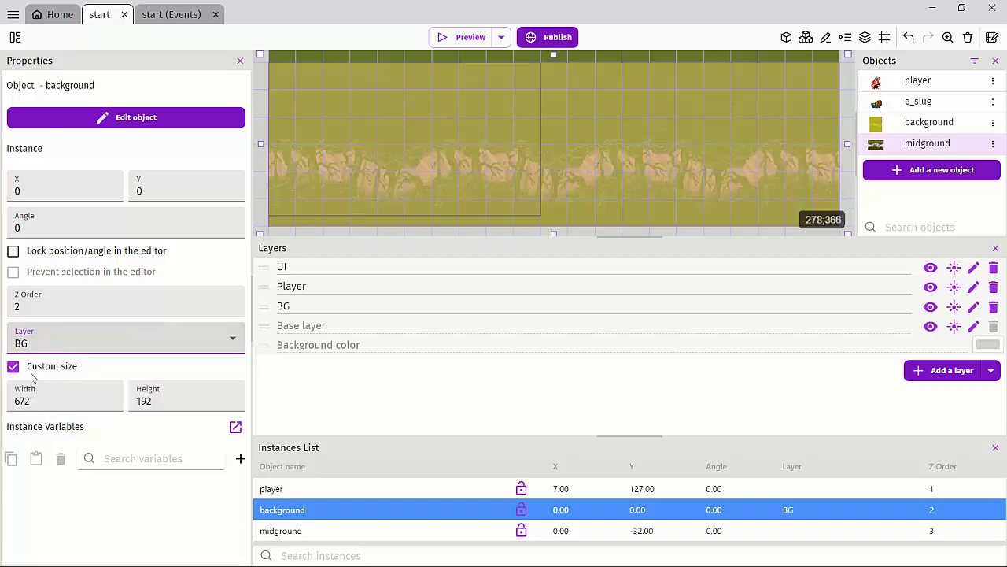
{"action": "left_click", "coordinate": [268, 532]}
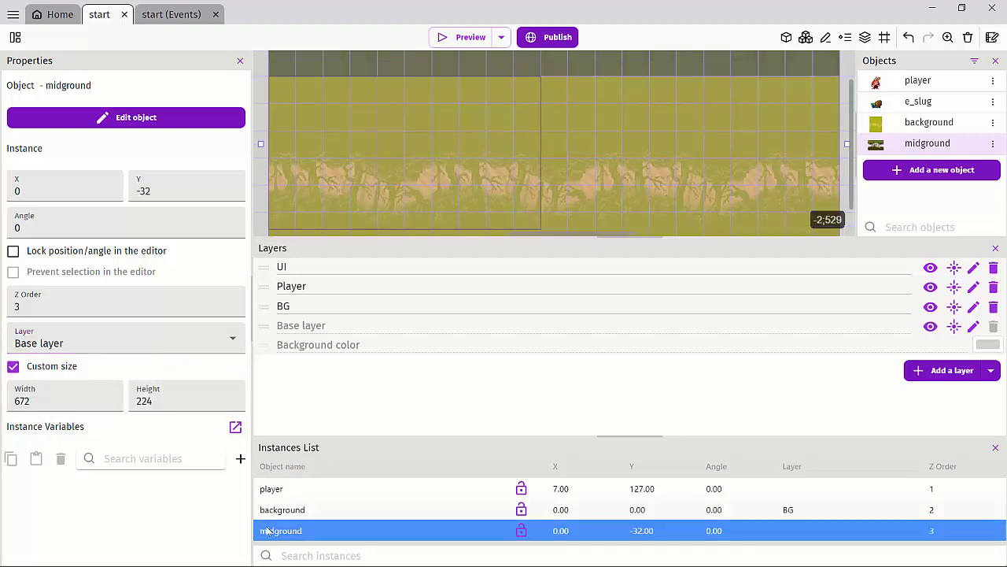
{"action": "left_click", "coordinate": [47, 343]}
{"action": "left_click", "coordinate": [24, 373]}
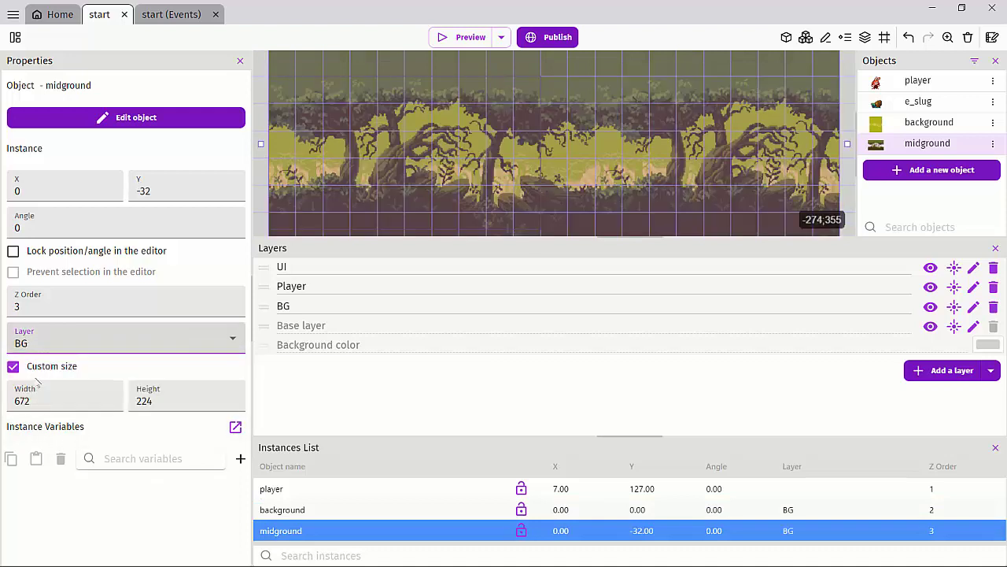
Move the player instance onto the Player layer
{"action": "left_click", "coordinate": [279, 490]}
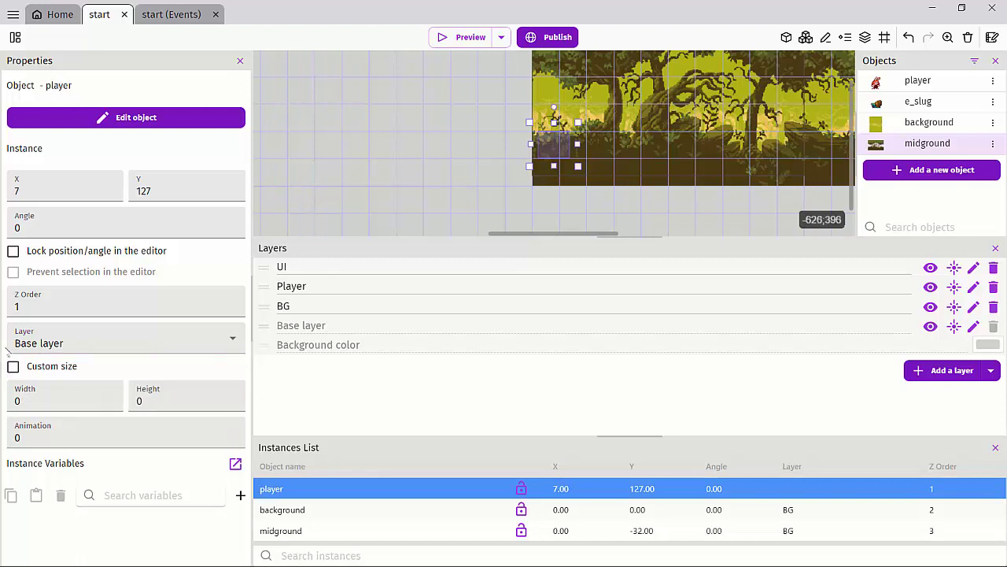
{"action": "left_click", "coordinate": [36, 344]}
{"action": "left_click", "coordinate": [33, 387]}
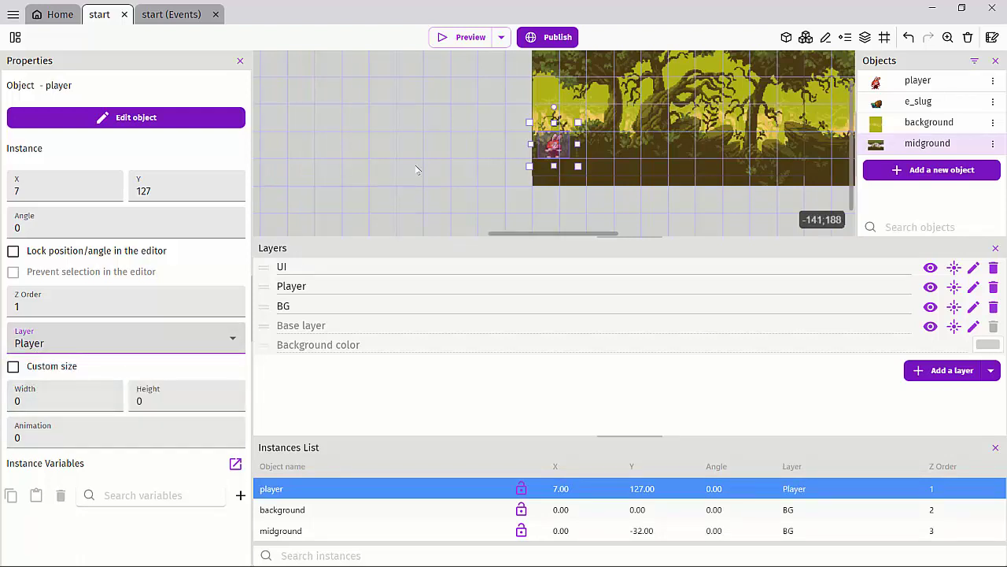
{"action": "left_click", "coordinate": [335, 184]}
{"action": "left_click_drag", "start_coordinate": [494, 236], "coordinate": [494, 335]}
{"action": "scroll", "coordinate": [467, 227], "scroll_direction": "up", "scroll_amount": 4}
Drag the player to X 0, Y 128 at the scene's left edge
{"action": "scroll", "coordinate": [465, 227], "scroll_direction": "up", "scroll_amount": 1}
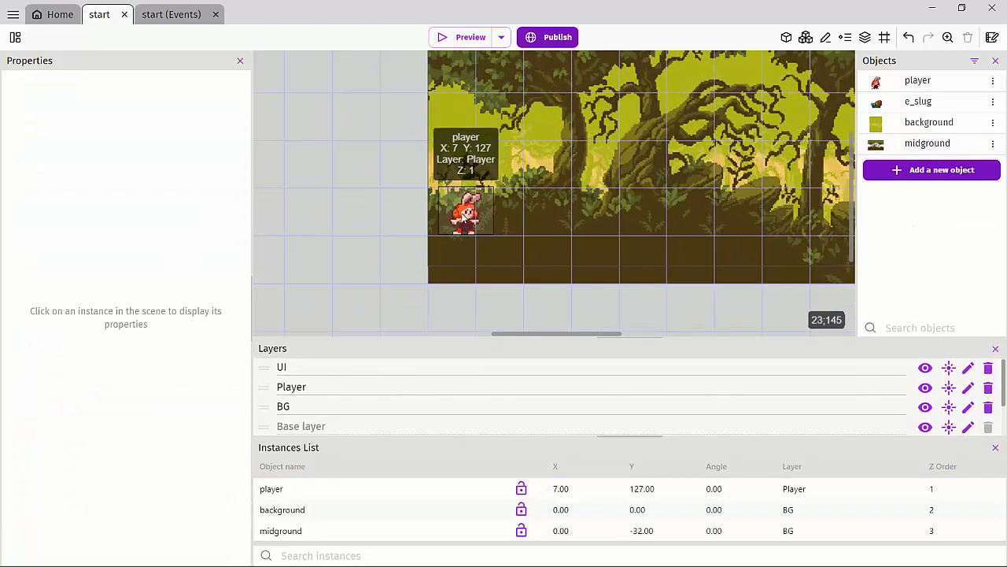
{"action": "left_click", "coordinate": [464, 222]}
{"action": "left_click_drag", "start_coordinate": [464, 220], "coordinate": [445, 212]}
{"action": "scroll", "coordinate": [356, 165], "scroll_direction": "down", "scroll_amount": 1}
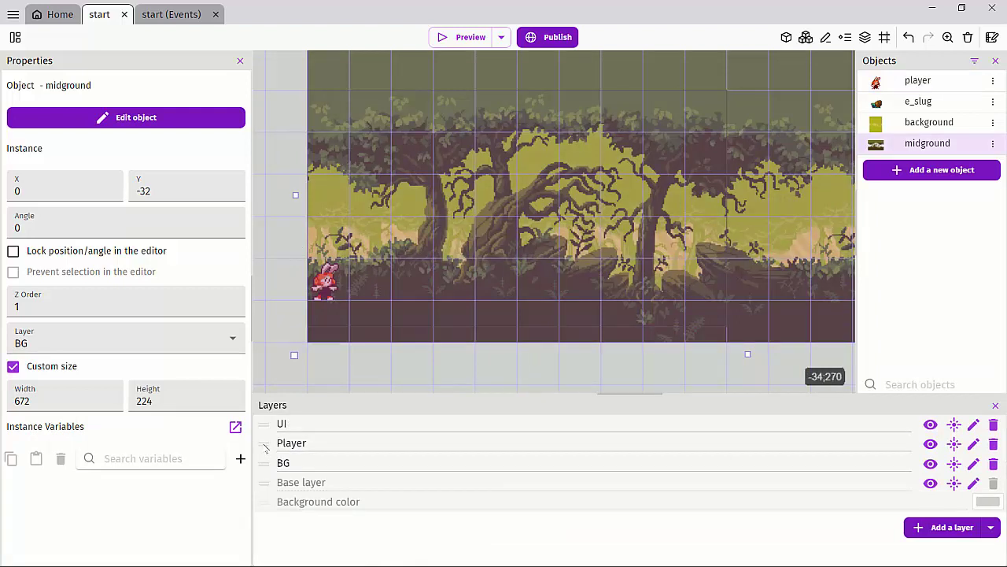
Move the Player layer below BG, then back above it
{"action": "left_click_drag", "start_coordinate": [265, 455], "coordinate": [265, 482]}
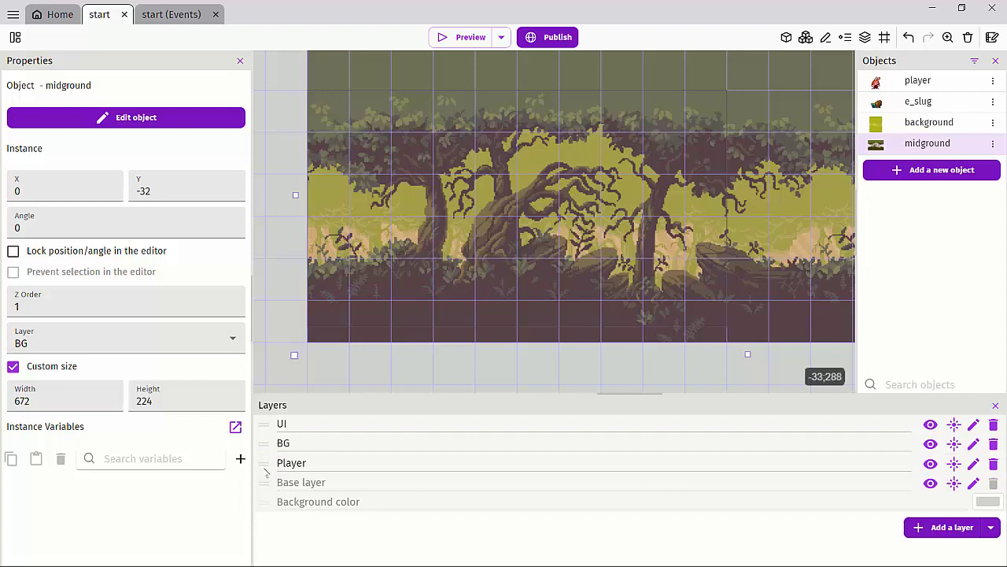
{"action": "left_click_drag", "start_coordinate": [266, 464], "coordinate": [265, 446]}
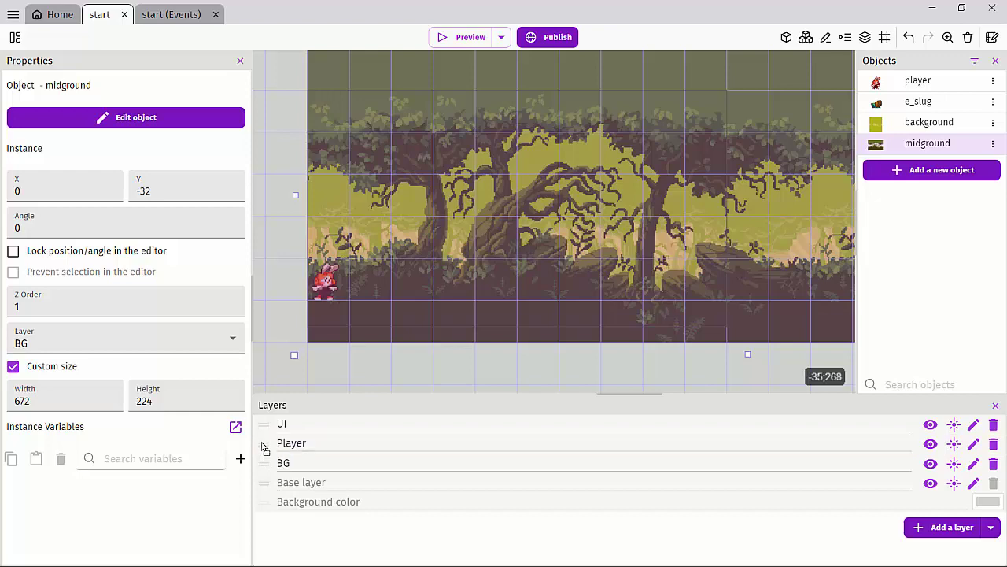
{"action": "scroll", "coordinate": [282, 317], "scroll_direction": "down", "scroll_amount": 3}
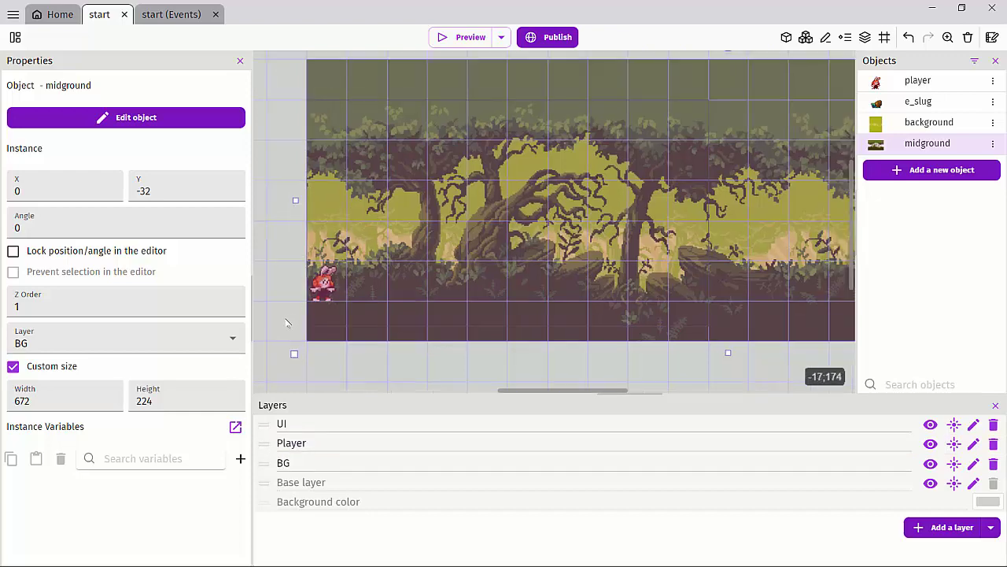
{"action": "left_click", "coordinate": [281, 316]}
{"action": "scroll", "coordinate": [310, 276], "scroll_direction": "left", "scroll_amount": 3}
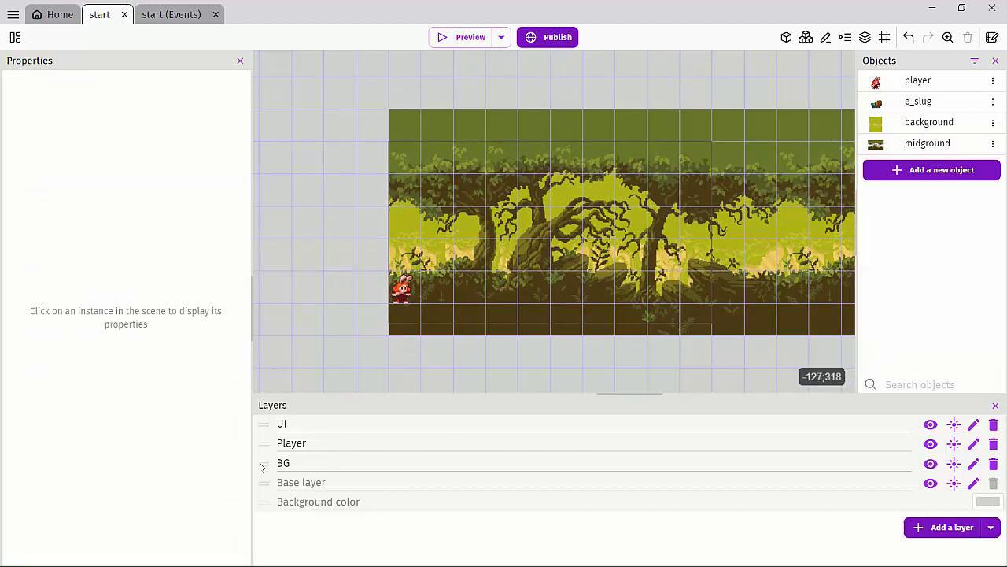
Try moving the BG layer above Player, then set the background's Z order to 0
{"action": "left_click_drag", "start_coordinate": [261, 467], "coordinate": [265, 446]}
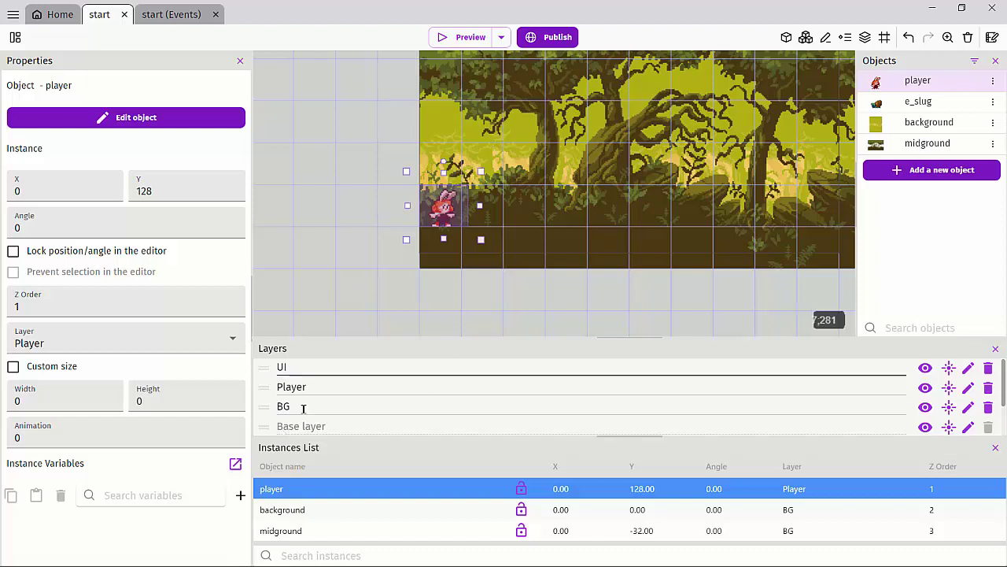
{"action": "left_click", "coordinate": [286, 510]}
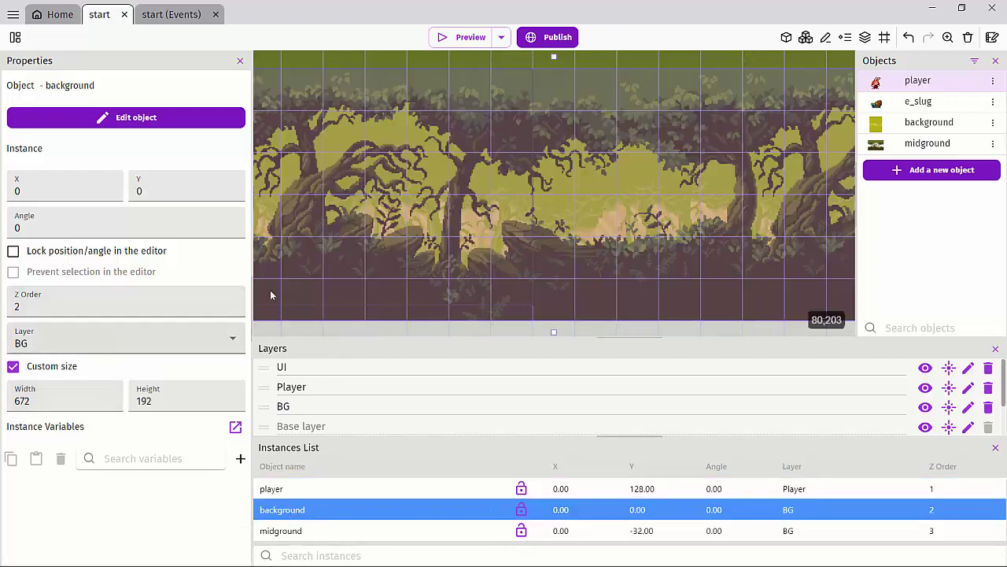
{"action": "left_click", "coordinate": [291, 532]}
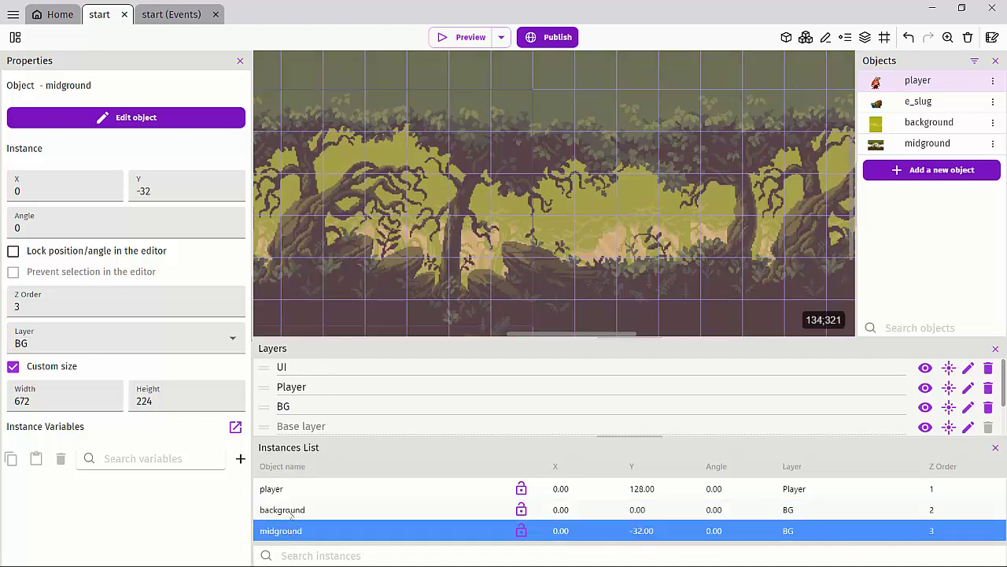
{"action": "left_click", "coordinate": [288, 512]}
{"action": "left_click", "coordinate": [39, 307]}
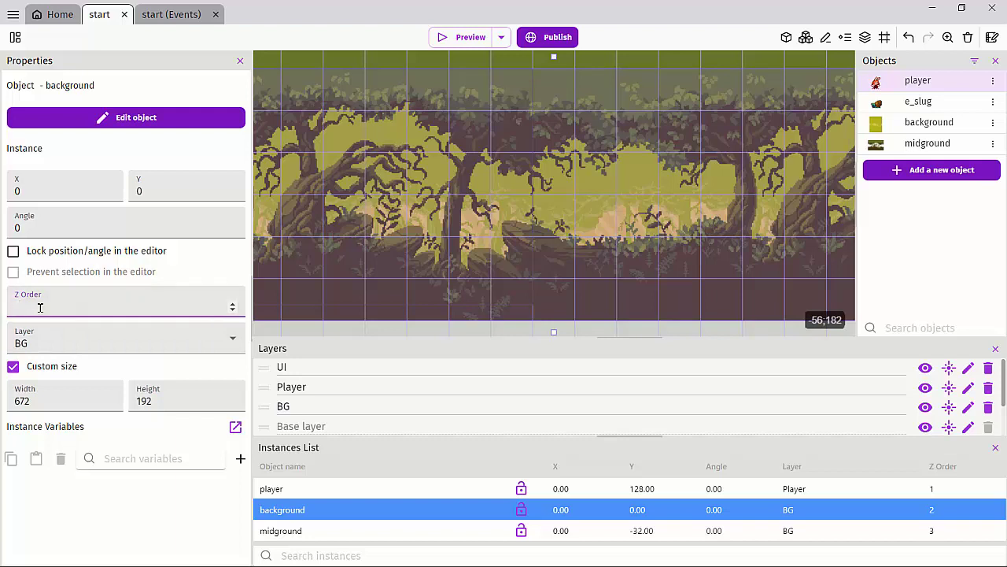
{"action": "type", "text": "0"}
{"action": "left_click", "coordinate": [53, 522]}
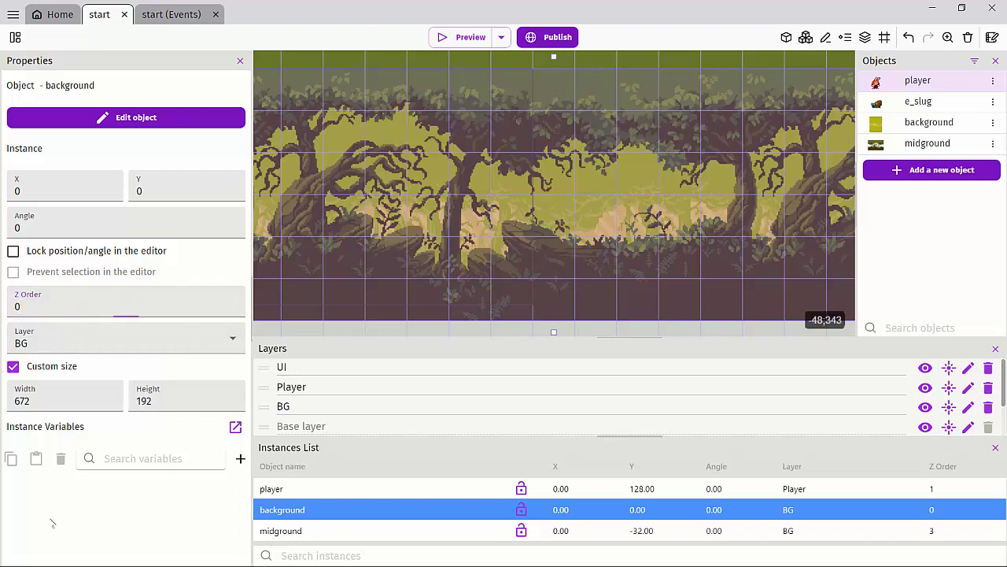
Give the midground instance Z order 1
{"action": "left_click", "coordinate": [290, 531]}
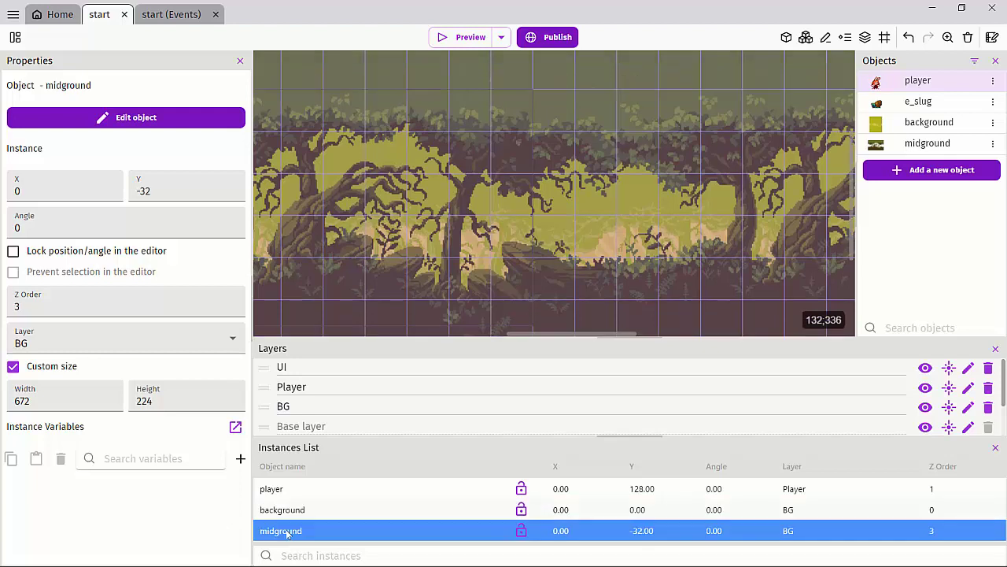
{"action": "left_click", "coordinate": [41, 307]}
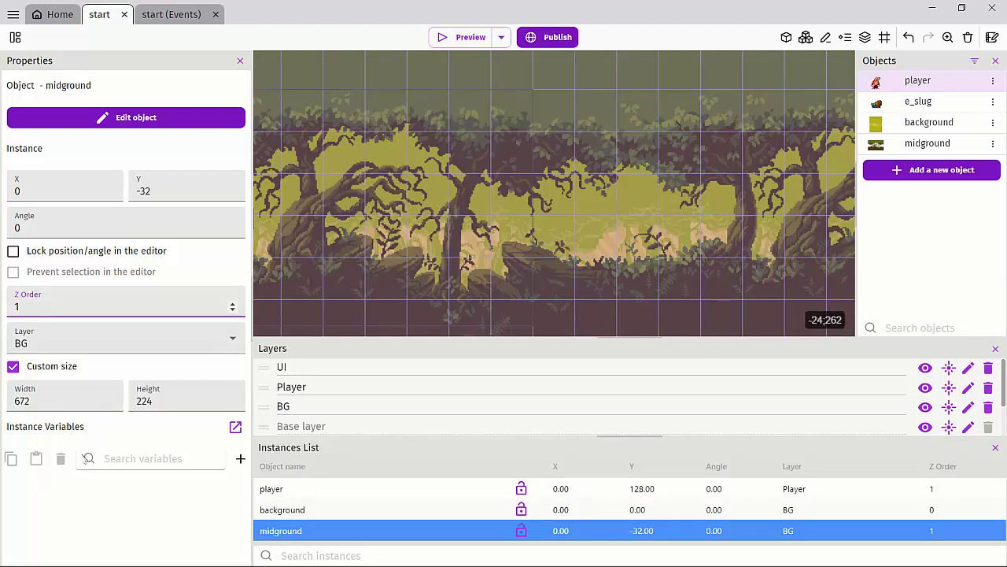
{"action": "left_click", "coordinate": [80, 516]}
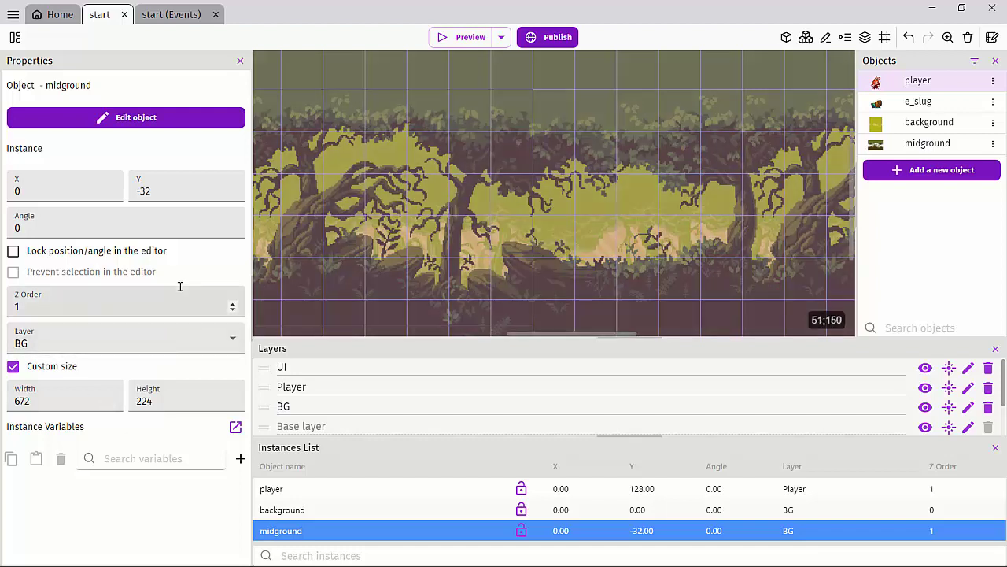
{"action": "left_click", "coordinate": [293, 512]}
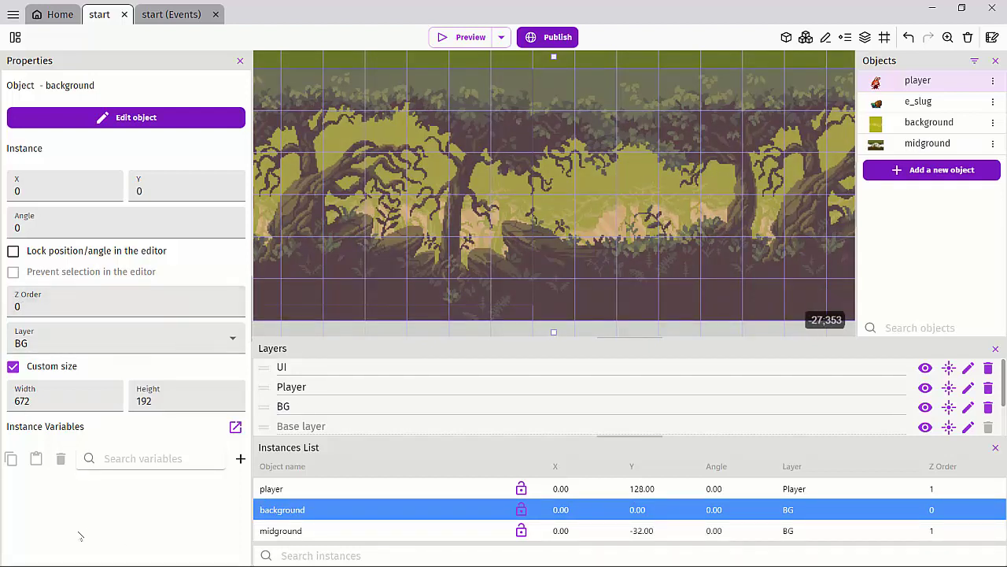
Change the background's Z order to 2 and zoom out the scene
{"action": "left_click", "coordinate": [67, 306]}
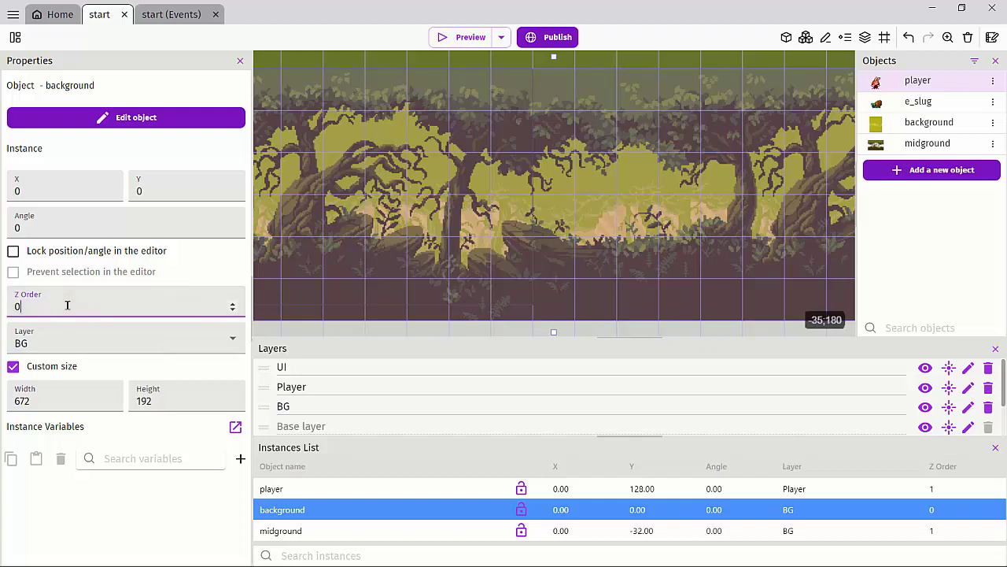
{"action": "type", "text": "2"}
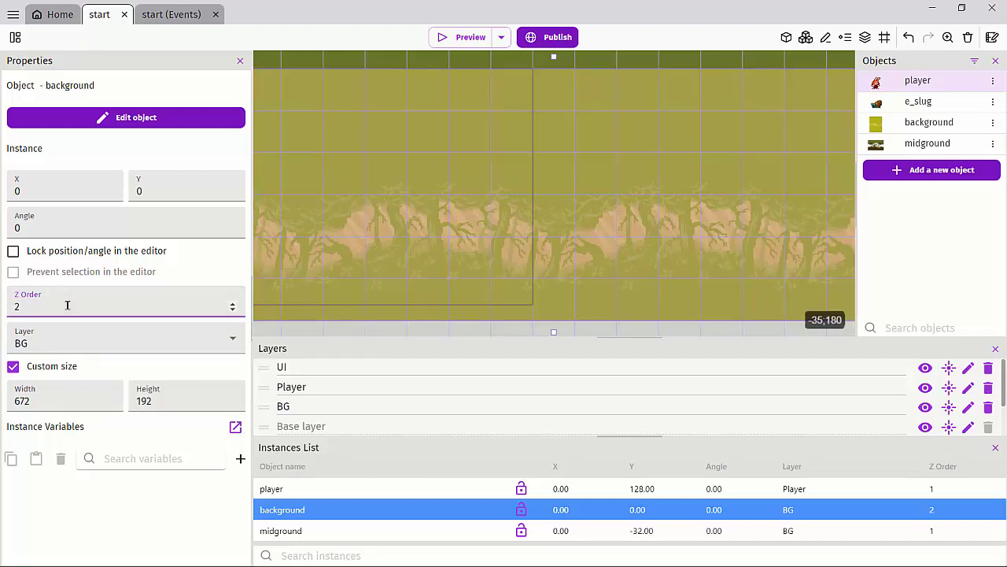
{"action": "scroll", "coordinate": [409, 246], "scroll_direction": "down", "scroll_amount": 3, "text": "ctrl"}
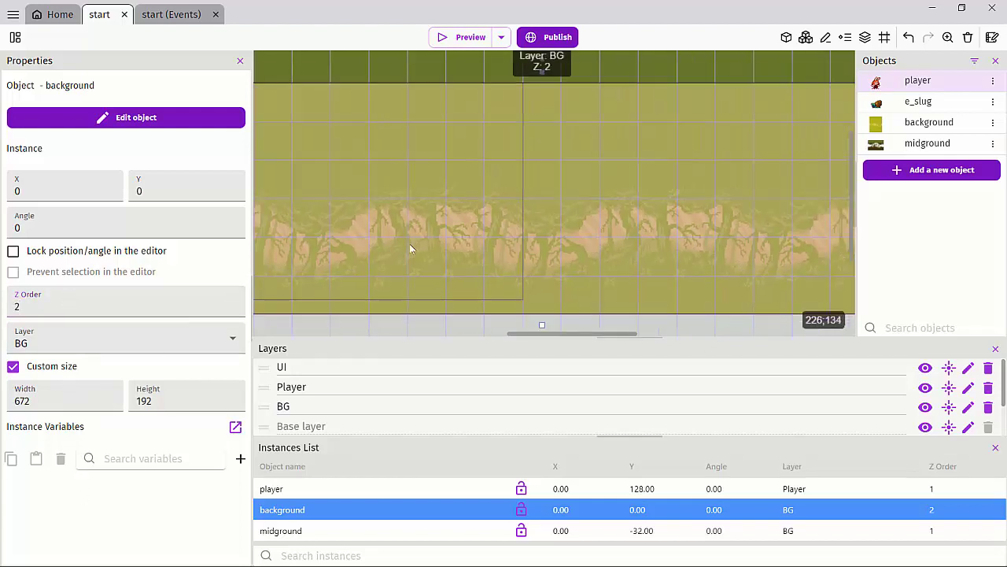
{"action": "scroll", "coordinate": [410, 247], "scroll_direction": "down", "scroll_amount": 1, "text": "ctrl"}
{"action": "scroll", "coordinate": [411, 249], "scroll_direction": "left", "scroll_amount": 3}
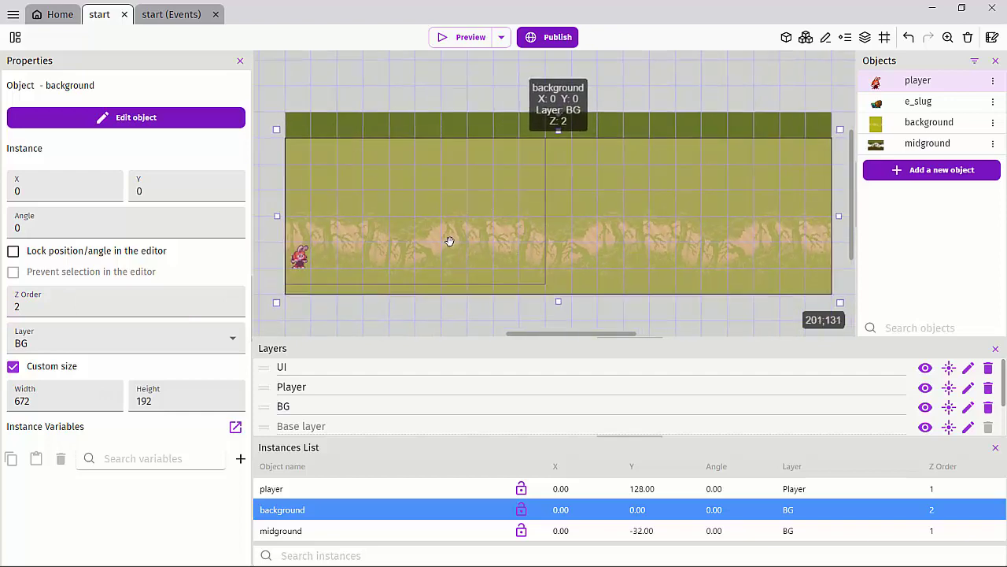
Select the player sprite, try repositioning it, and start editing the BG layer name
{"action": "left_click", "coordinate": [299, 250]}
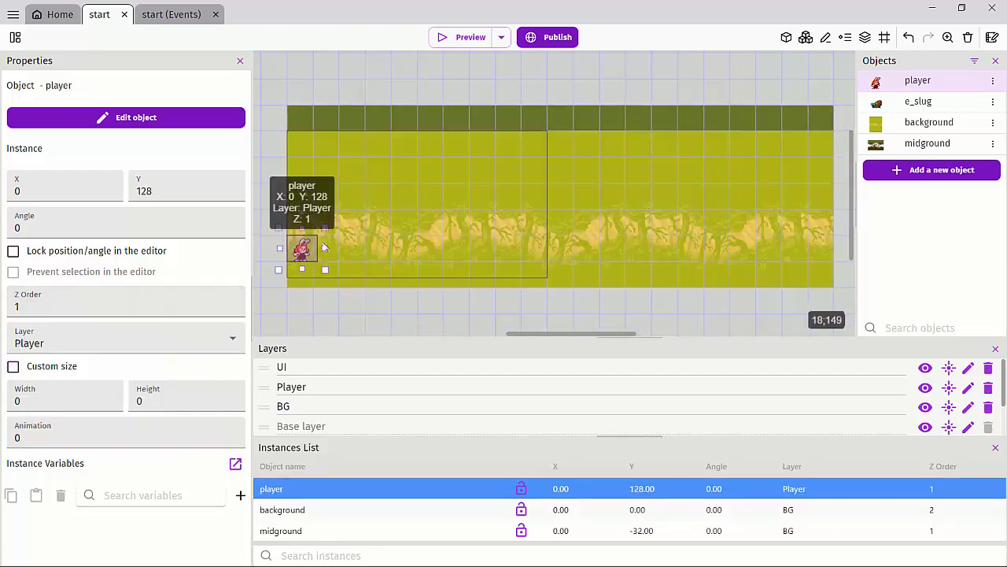
{"action": "mouse_move", "coordinate": [300, 250]}
{"action": "left_mouse_down"}
{"action": "mouse_move", "coordinate": [349, 226]}
{"action": "mouse_move", "coordinate": [300, 250]}
{"action": "left_mouse_up"}
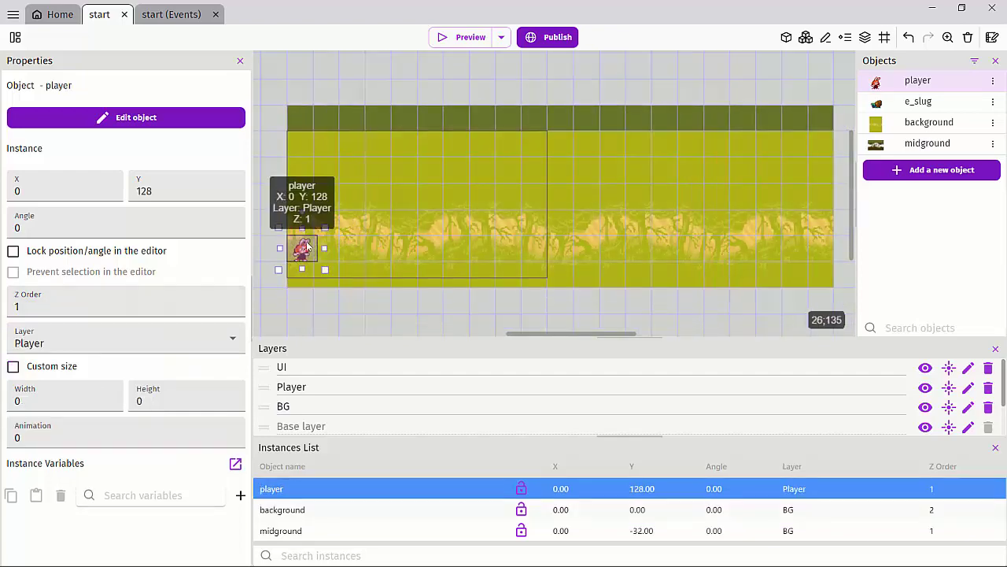
{"action": "left_click", "coordinate": [307, 405]}
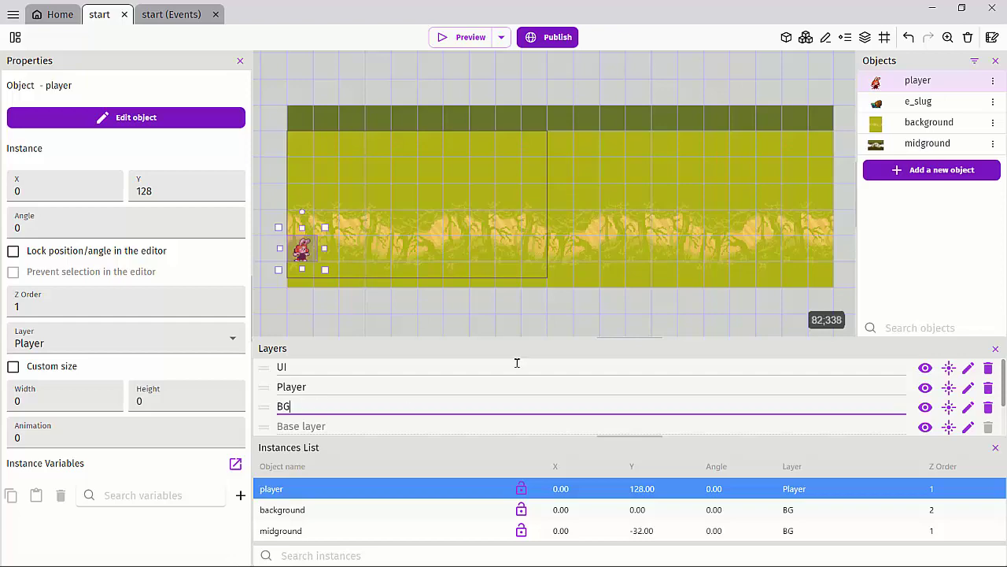
{"action": "scroll", "coordinate": [549, 217], "scroll_direction": "down", "scroll_amount": 2}
{"action": "scroll", "coordinate": [492, 169], "scroll_direction": "right", "scroll_amount": 3}
Drag the background and midground images to rough new positions in the scene
{"action": "left_click", "coordinate": [492, 170]}
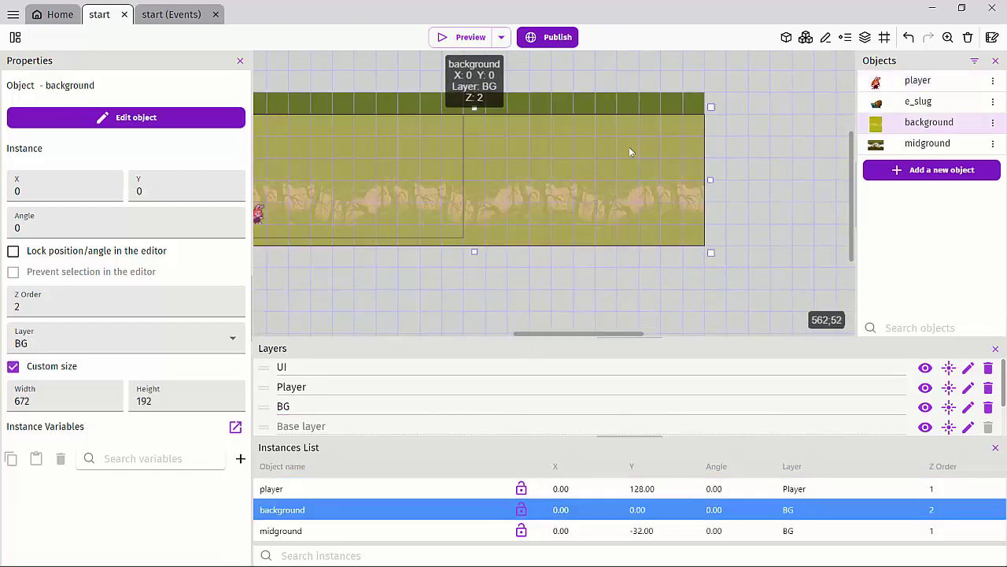
{"action": "left_click_drag", "start_coordinate": [629, 147], "coordinate": [769, 271]}
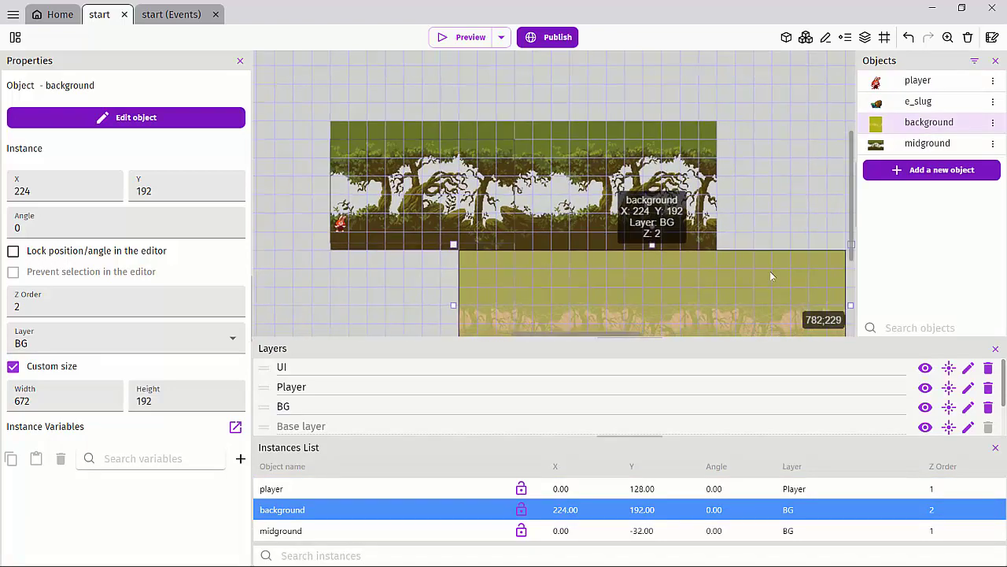
{"action": "left_click", "coordinate": [419, 296]}
{"action": "scroll", "coordinate": [308, 213], "scroll_direction": "up", "scroll_amount": 4}
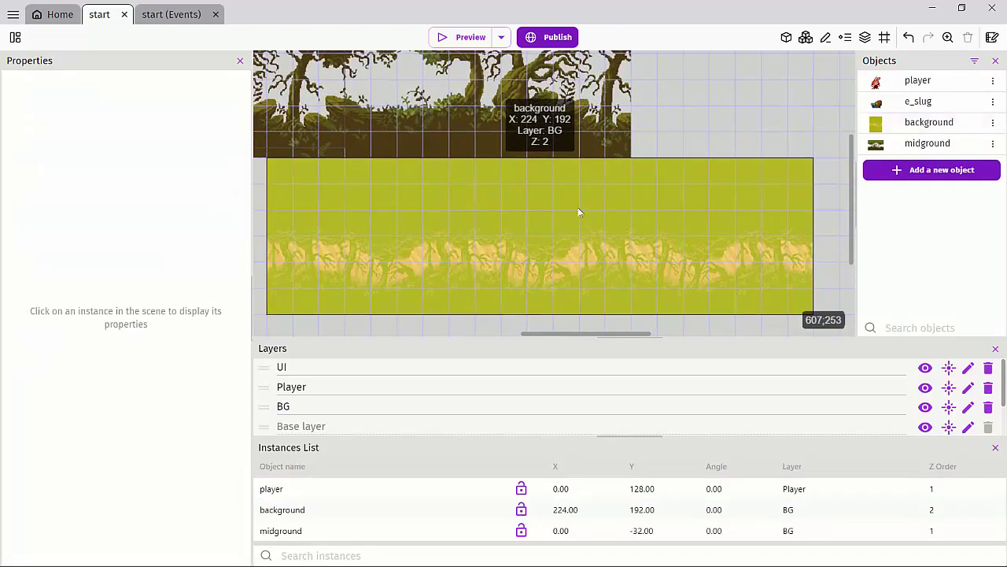
{"action": "scroll", "coordinate": [577, 211], "scroll_direction": "down", "scroll_amount": 1}
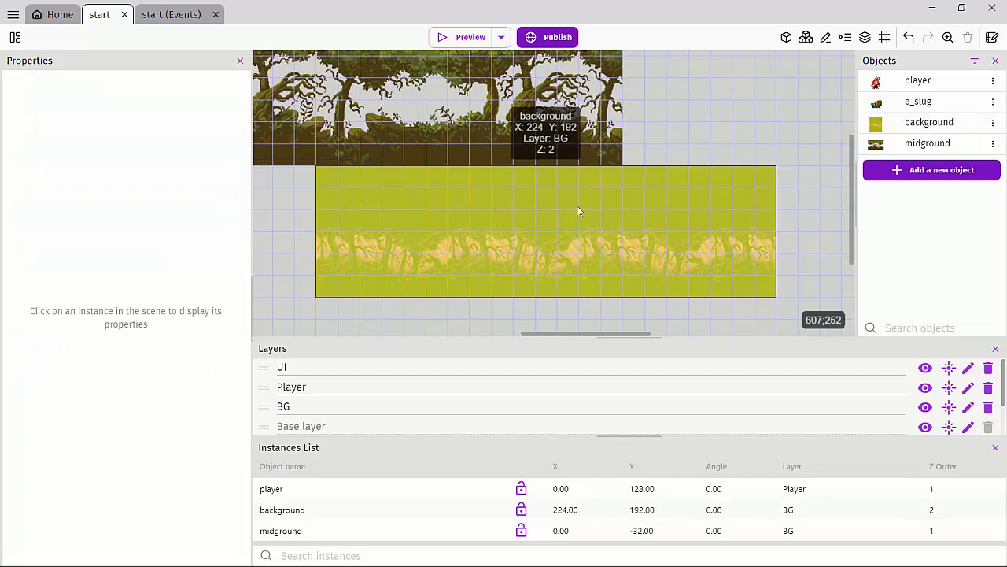
{"action": "left_click", "coordinate": [462, 128]}
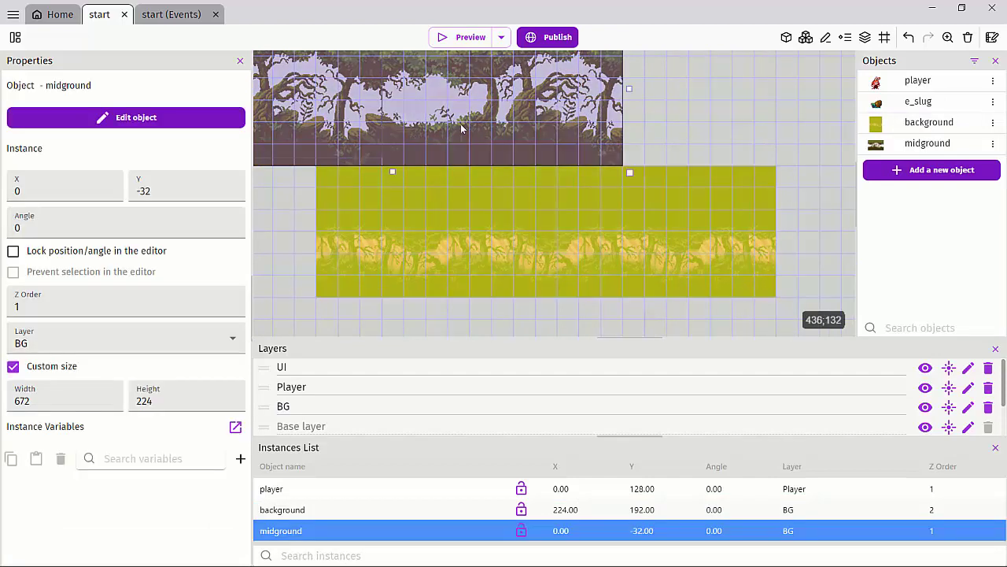
{"action": "left_click_drag", "start_coordinate": [462, 129], "coordinate": [618, 214]}
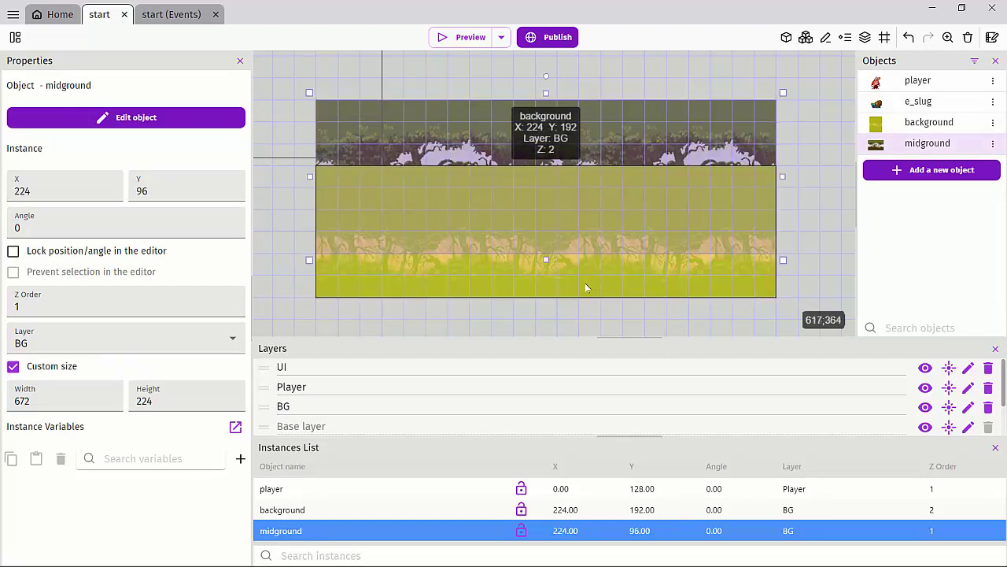
{"action": "left_click", "coordinate": [586, 289]}
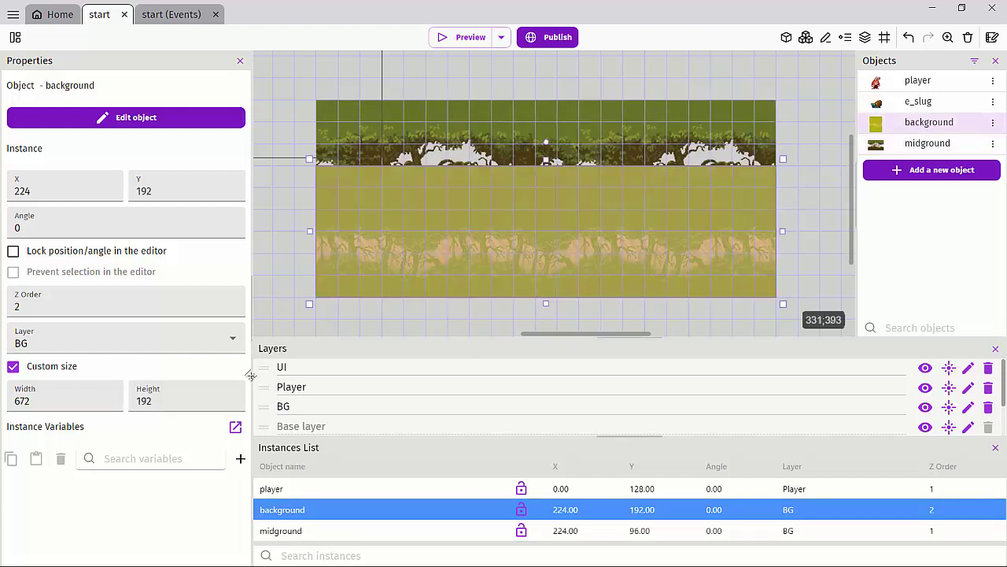
Reset the background's Z order to 0 and move the background and midground upward
{"action": "left_click", "coordinate": [74, 310]}
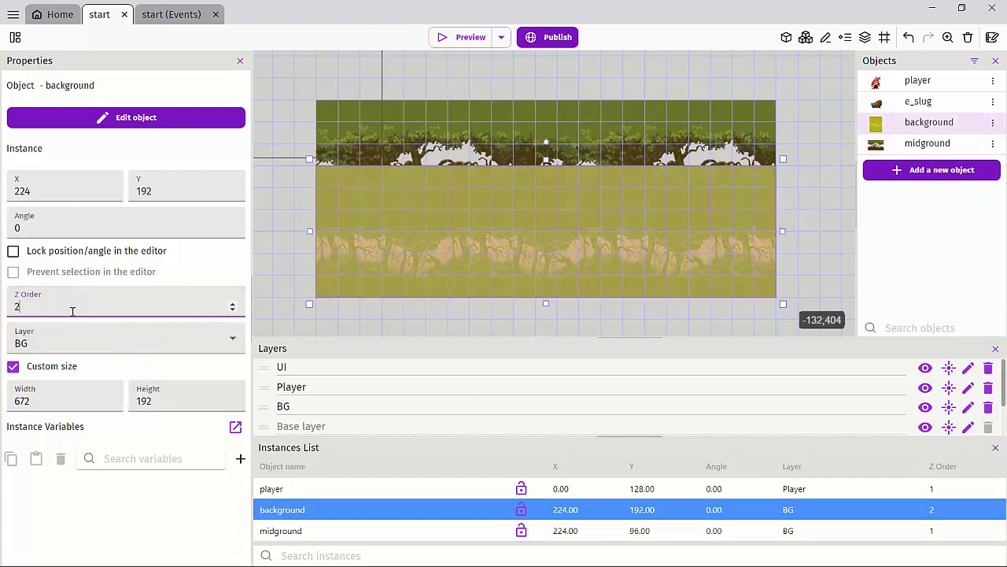
{"action": "key", "text": "BackSpace"}
{"action": "type", "text": "0"}
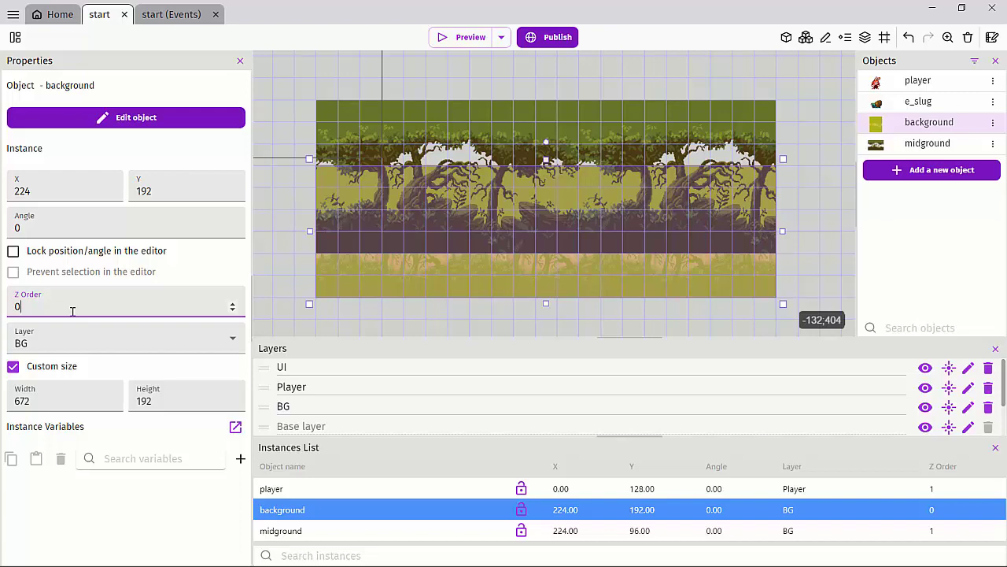
{"action": "left_click_drag", "start_coordinate": [331, 224], "coordinate": [331, 161]}
{"action": "scroll", "coordinate": [472, 326], "scroll_direction": "up", "scroll_amount": 5}
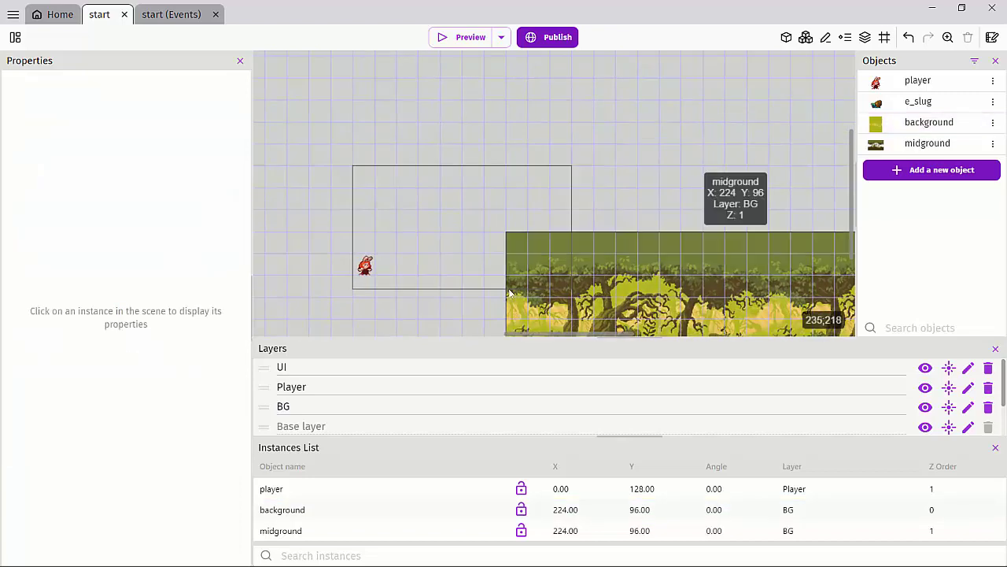
{"action": "left_click_drag", "start_coordinate": [515, 317], "coordinate": [551, 117]}
Place the background at X 0, Y 0 and the midground at X 0, Y -32
{"action": "left_click", "coordinate": [602, 281]}
{"action": "left_click_drag", "start_coordinate": [619, 285], "coordinate": [447, 214]}
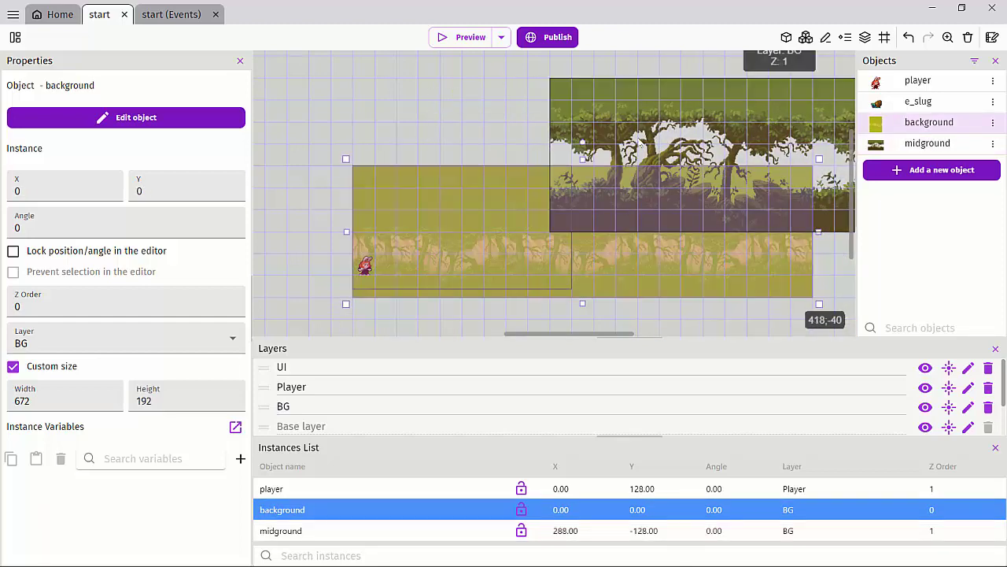
{"action": "left_click", "coordinate": [642, 134]}
{"action": "left_click_drag", "start_coordinate": [643, 124], "coordinate": [428, 187]}
{"action": "scroll", "coordinate": [314, 250], "scroll_direction": "up", "scroll_amount": 4, "text": "ctrl"}
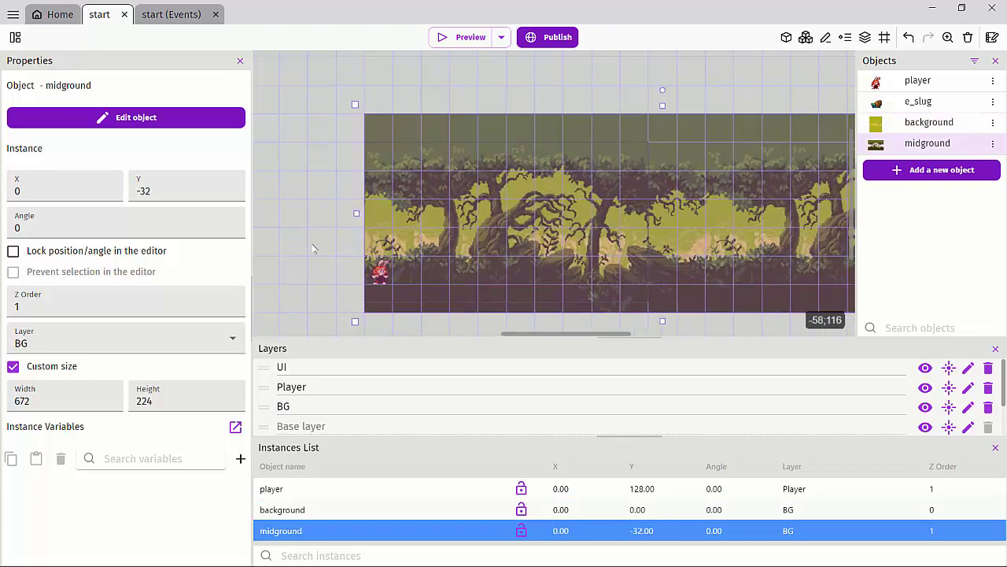
{"action": "left_click", "coordinate": [386, 274]}
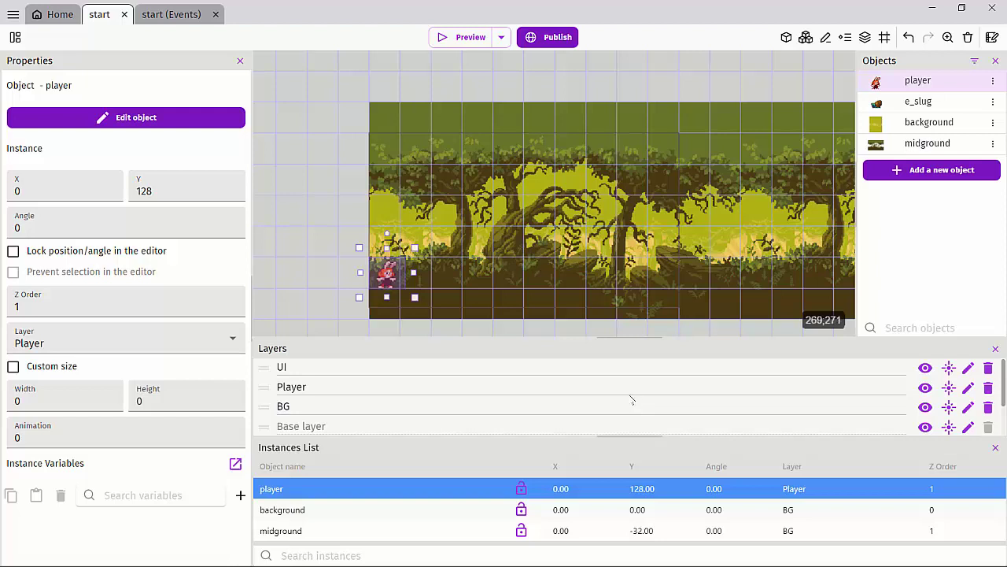
Hide and then reshow the BG and UI layers
{"action": "left_click", "coordinate": [925, 408]}
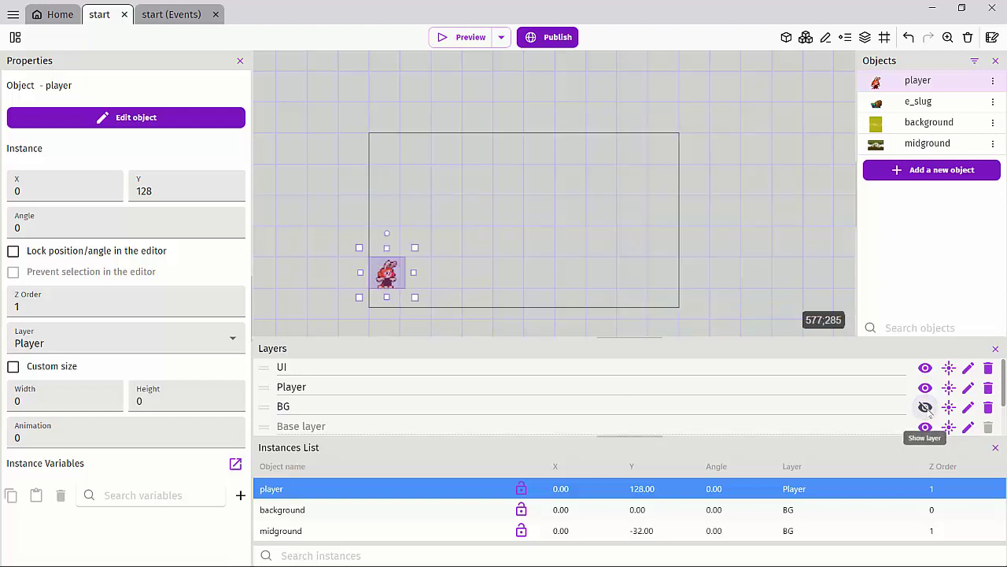
{"action": "left_click", "coordinate": [925, 368]}
{"action": "left_click", "coordinate": [925, 367]}
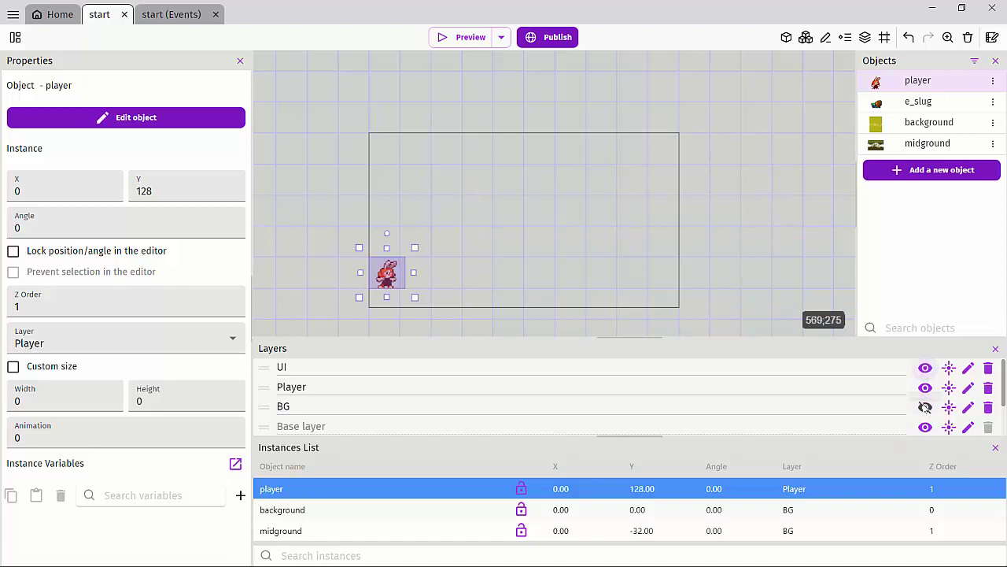
{"action": "left_click", "coordinate": [925, 408]}
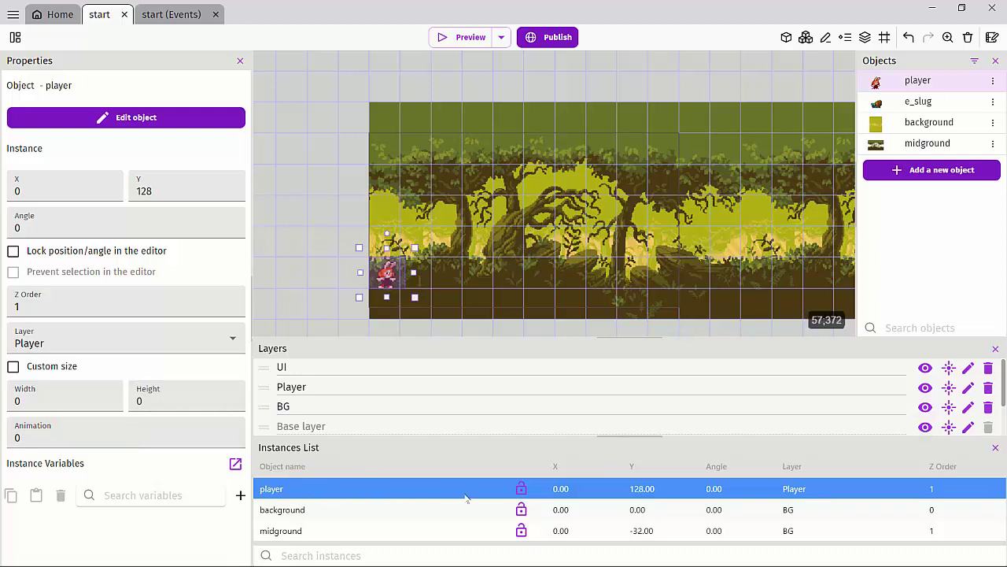
Lock and unlock the player, then nudge it left to X -5
{"action": "left_click", "coordinate": [521, 489]}
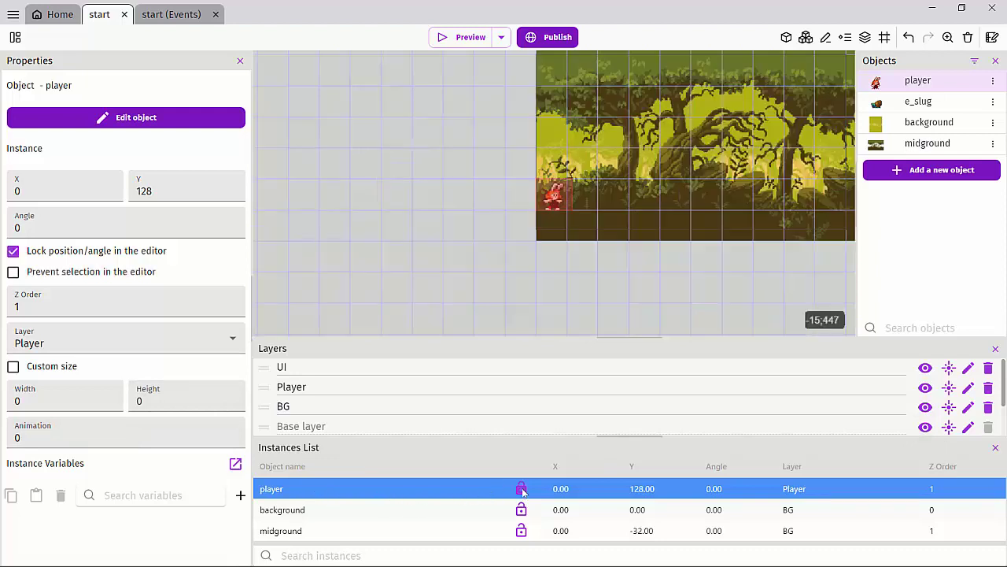
{"action": "left_click", "coordinate": [538, 183]}
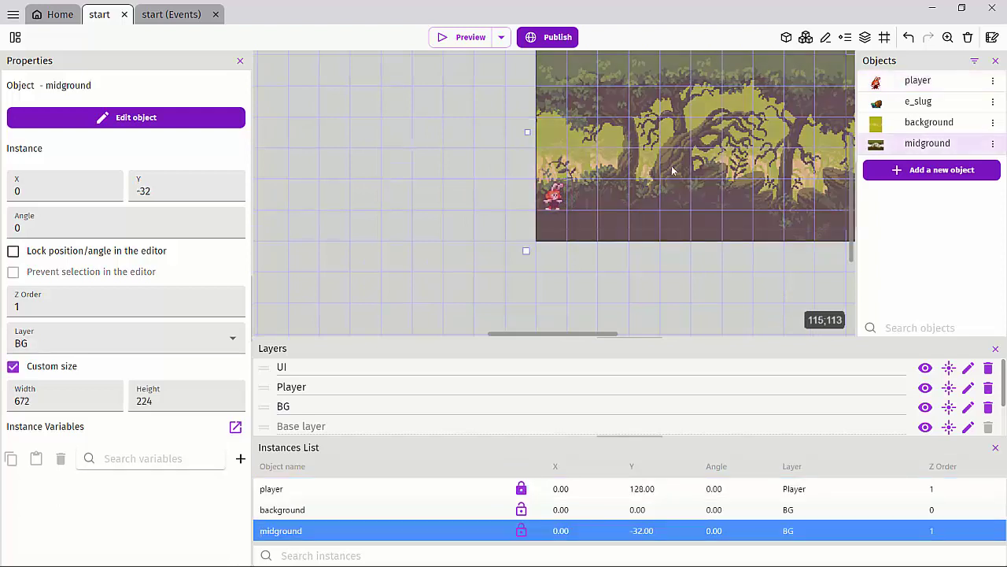
{"action": "left_click", "coordinate": [563, 201]}
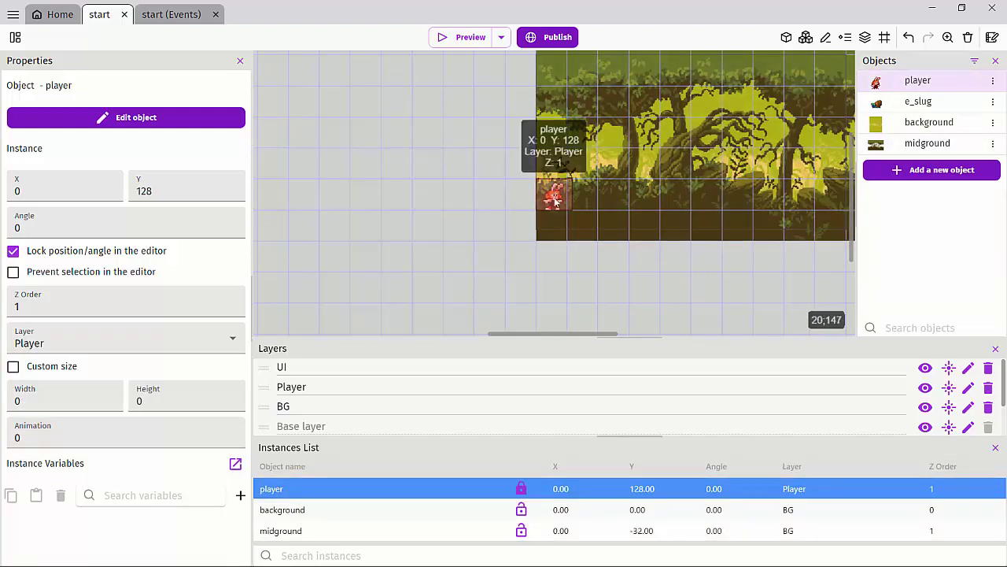
{"action": "left_click", "coordinate": [521, 489]}
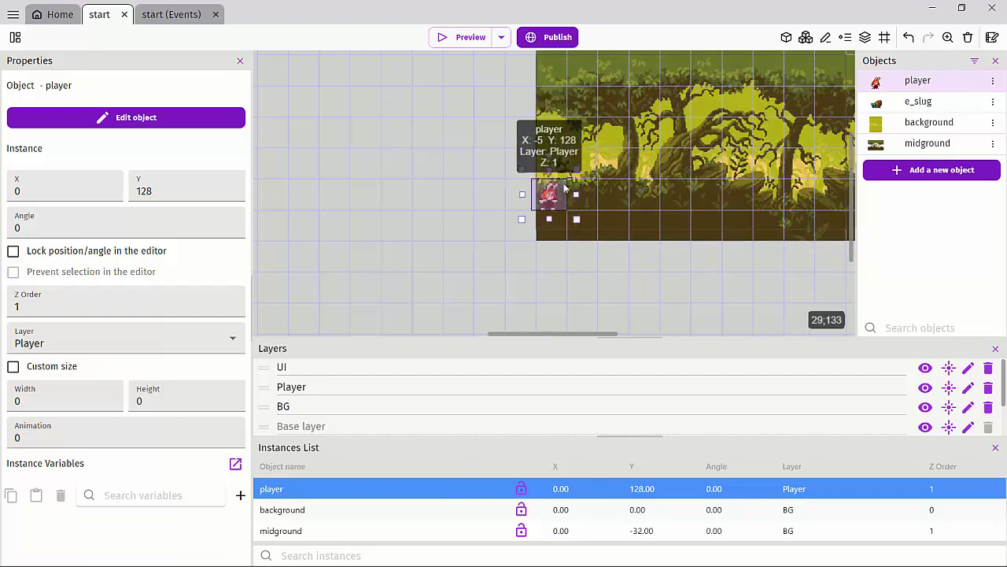
{"action": "left_click_drag", "start_coordinate": [553, 191], "coordinate": [549, 191]}
Close the Layers and Instances List panels
{"action": "middle_click_drag", "start_coordinate": [612, 136], "coordinate": [401, 203]}
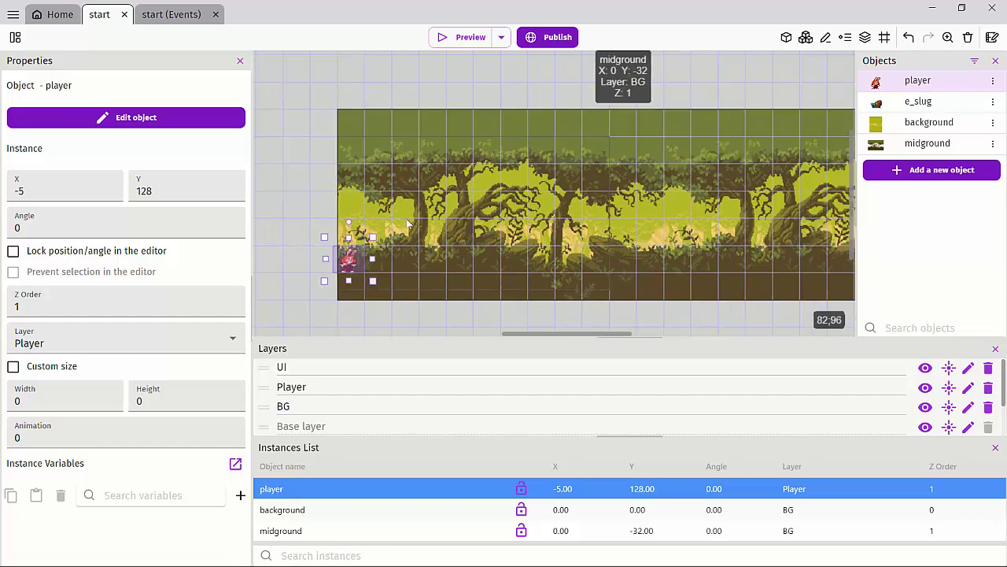
{"action": "scroll", "coordinate": [380, 207], "scroll_direction": "down", "scroll_amount": 2, "text": "ctrl"}
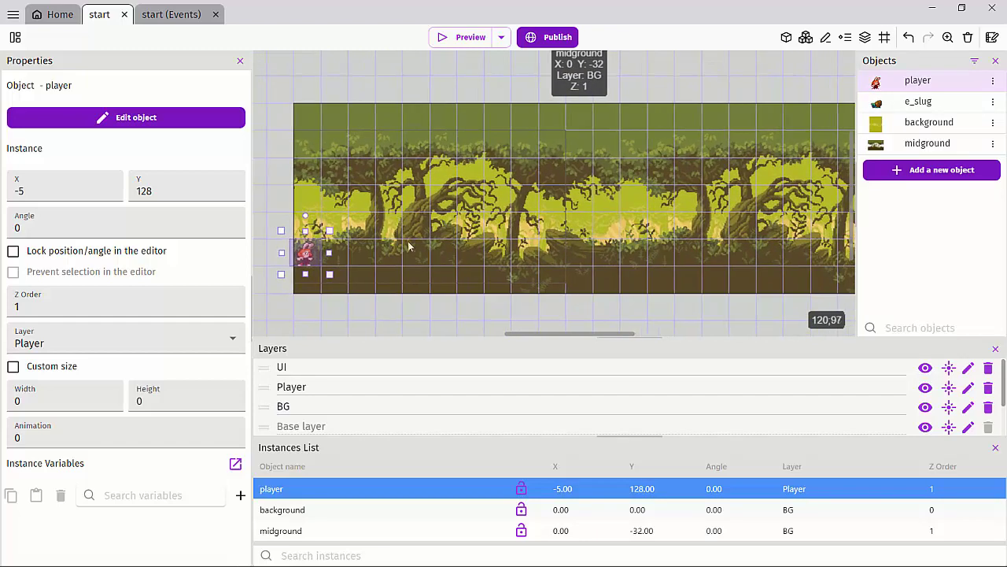
{"action": "left_click", "coordinate": [995, 348]}
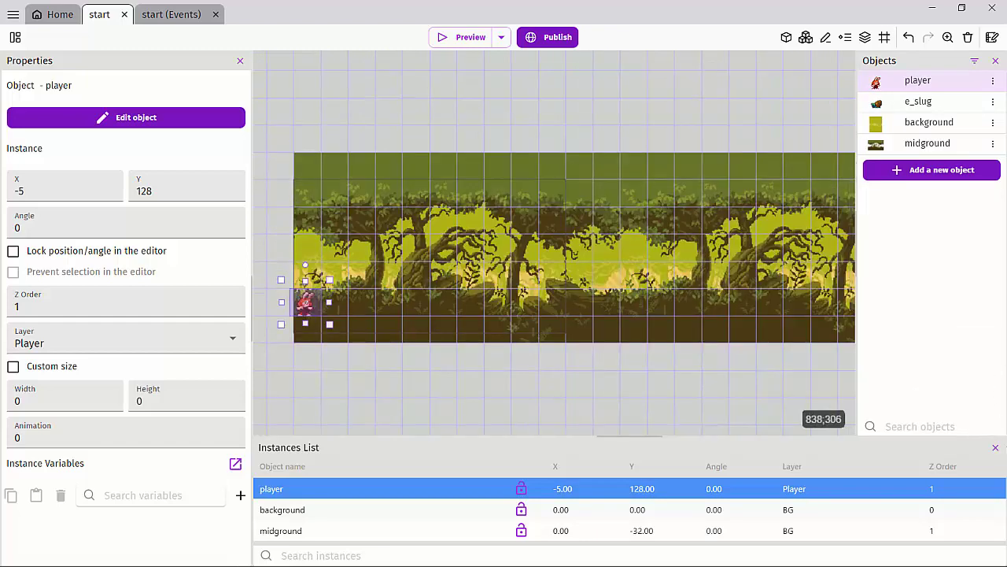
{"action": "left_click", "coordinate": [995, 447]}
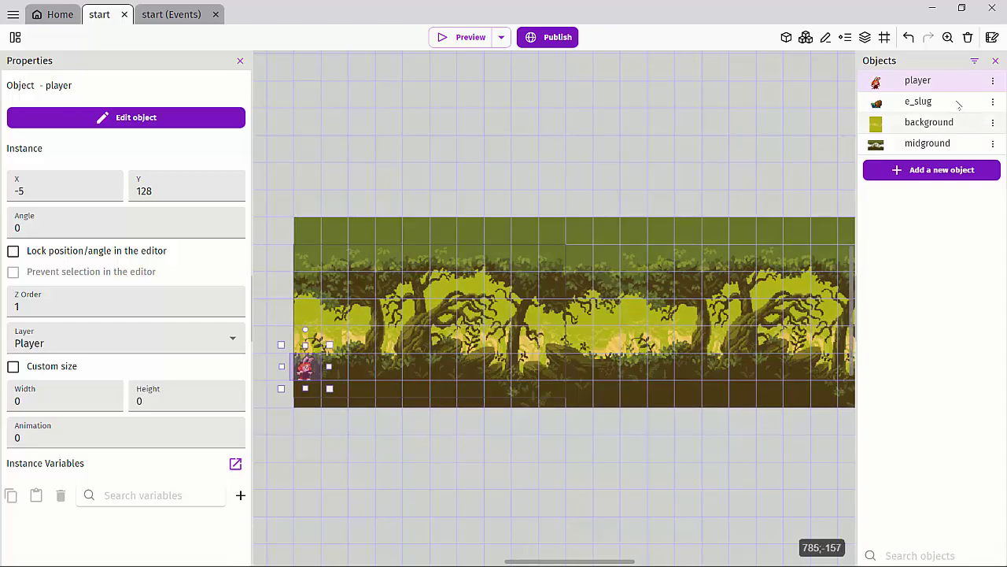
Toggle the game-window mask on and off, hide the grid lines, and zoom into the forest
{"action": "left_click", "coordinate": [884, 37]}
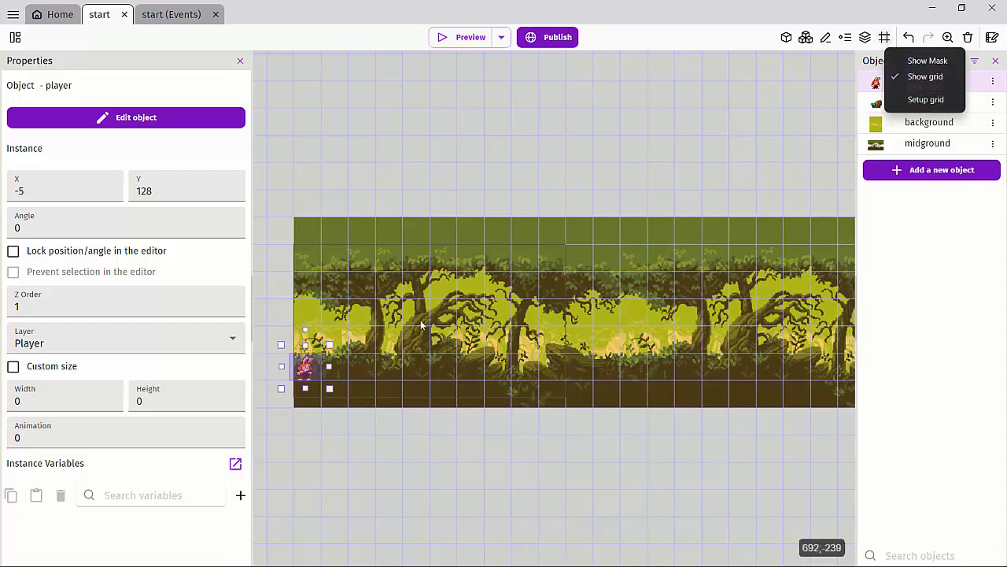
{"action": "left_click", "coordinate": [925, 61]}
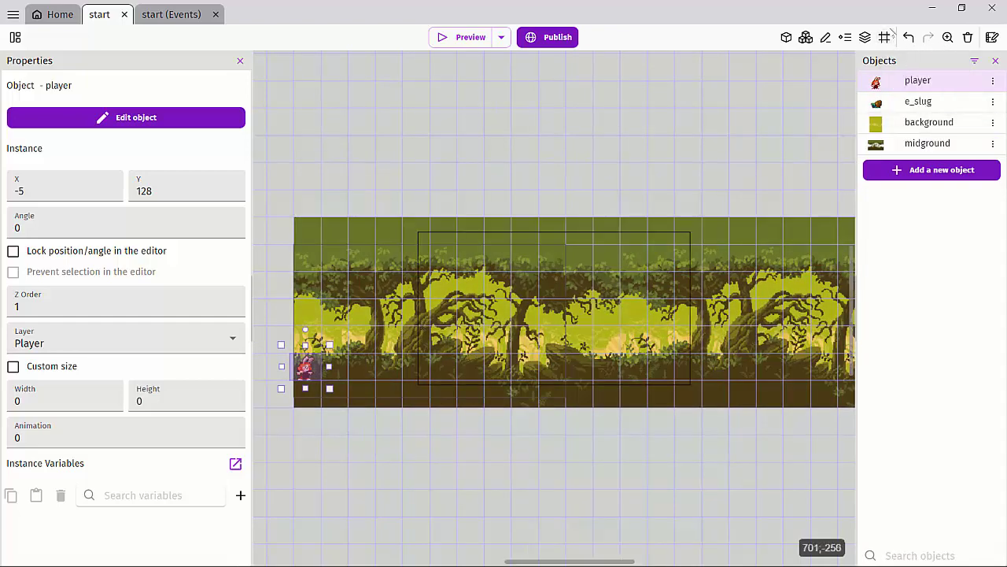
{"action": "left_click", "coordinate": [884, 38]}
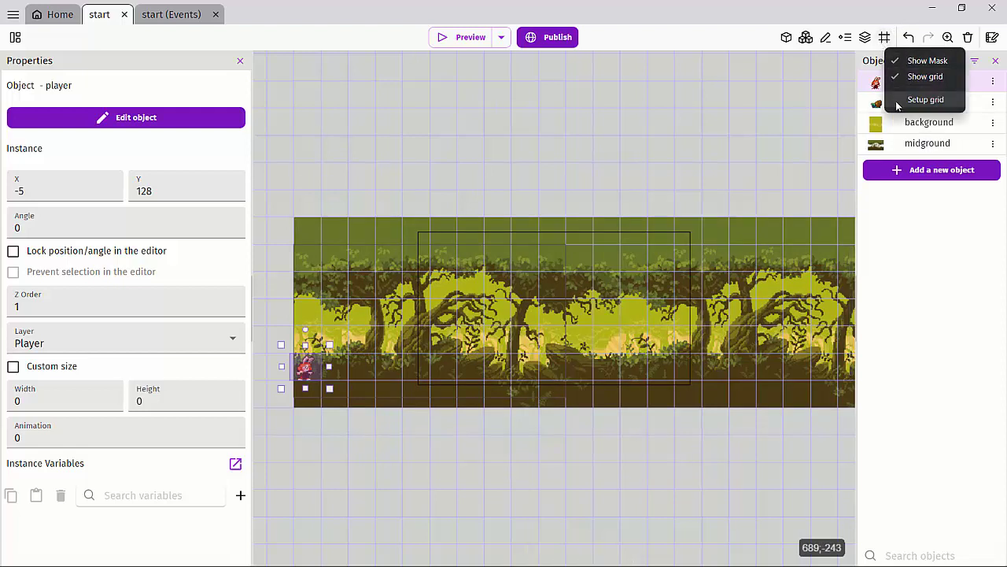
{"action": "left_click", "coordinate": [905, 61]}
{"action": "left_click", "coordinate": [884, 37]}
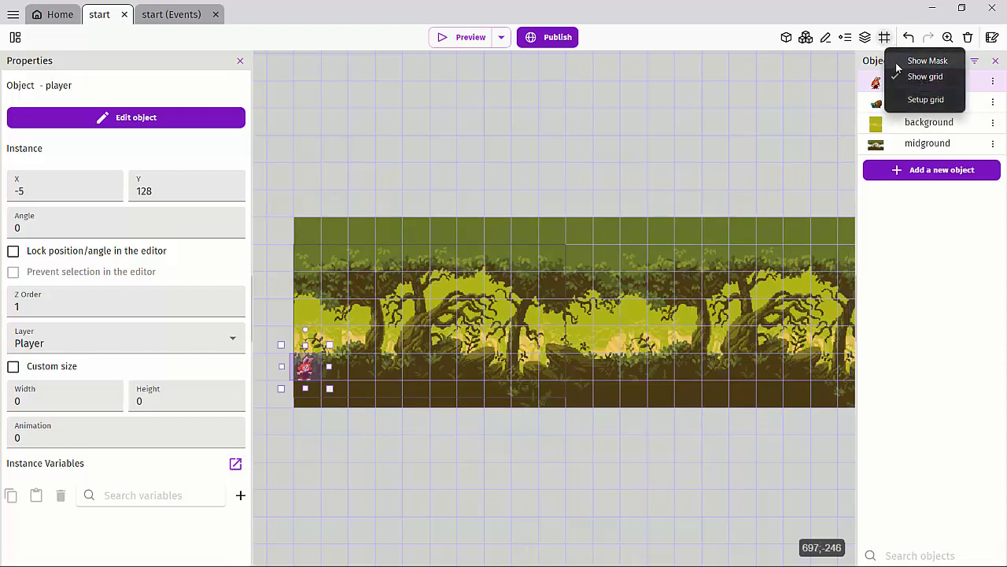
{"action": "left_click", "coordinate": [917, 76]}
{"action": "scroll", "coordinate": [413, 328], "scroll_direction": "up", "scroll_amount": 3, "text": "ctrl"}
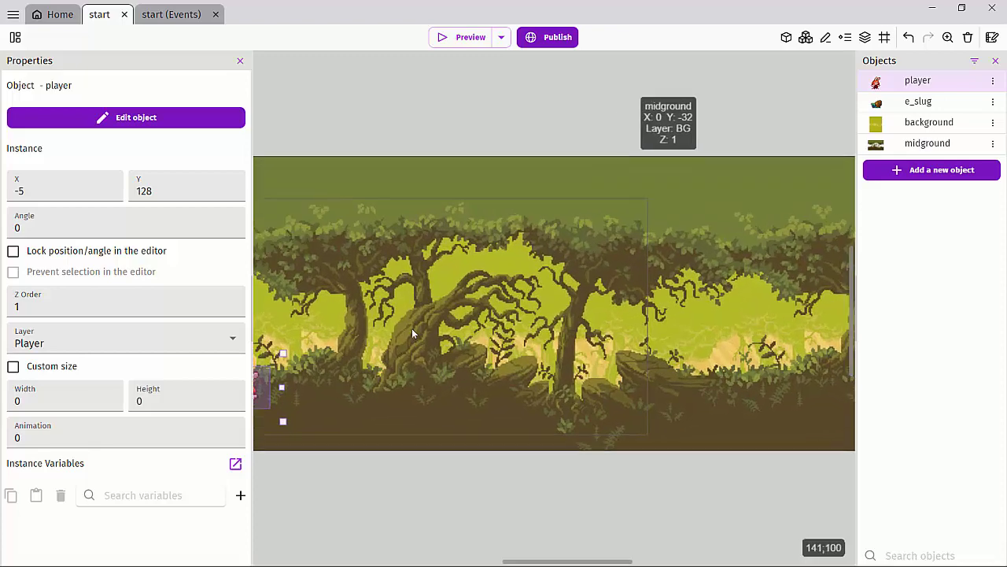
{"action": "middle_click_drag", "start_coordinate": [438, 336], "coordinate": [489, 318]}
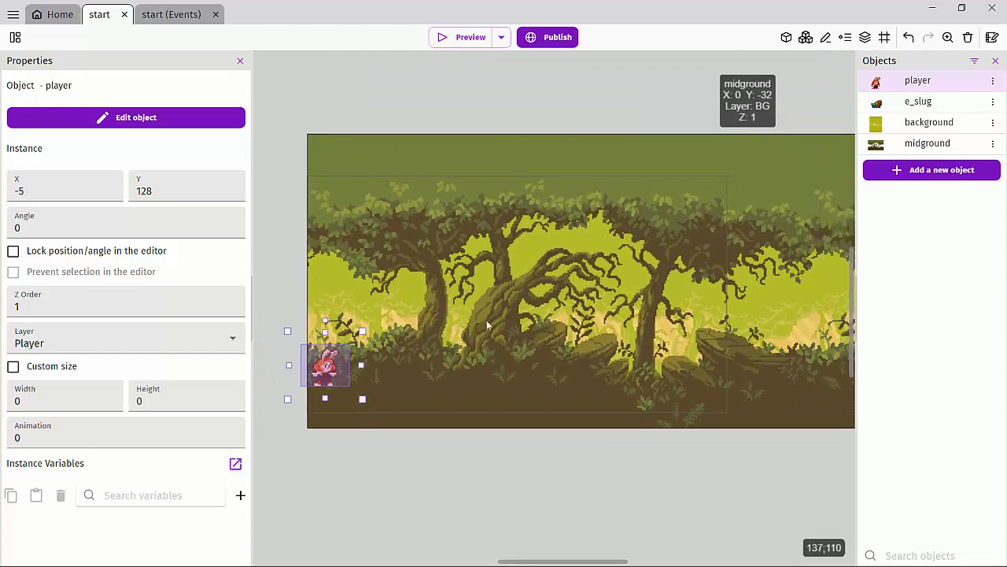